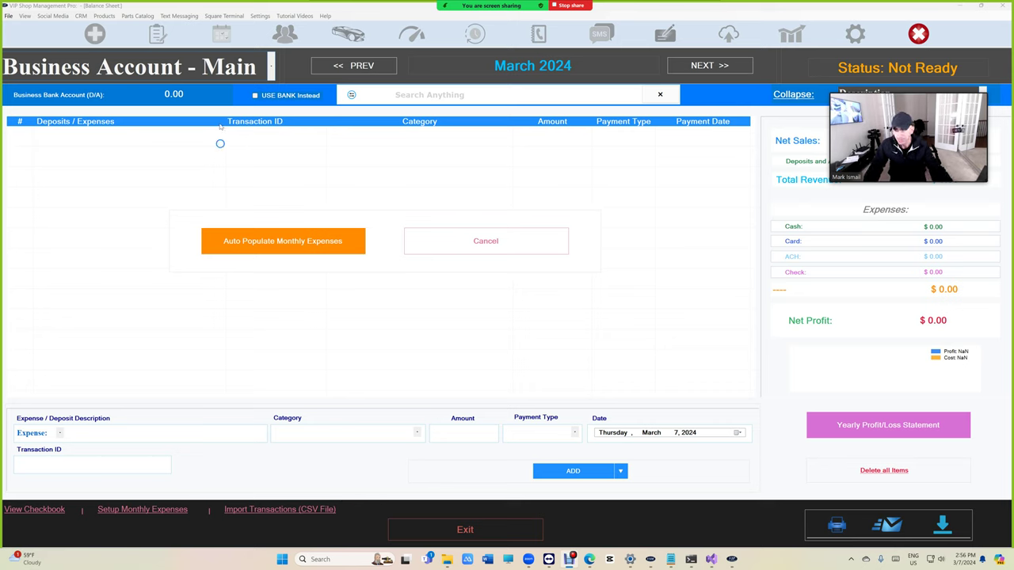
# Switch the balance sheet to the Temp Account.
pyautogui.hotkey('alt', 'Down')
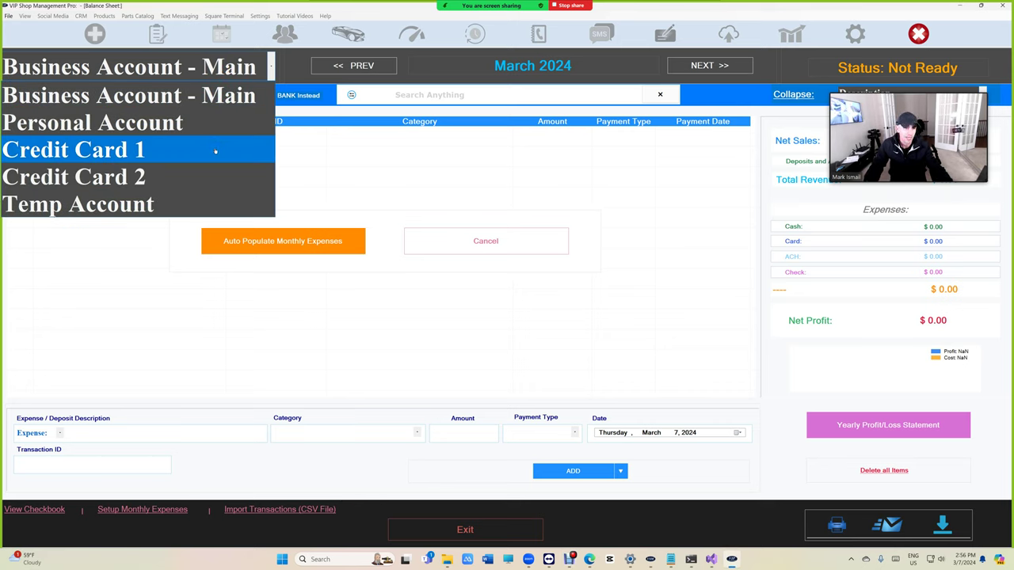
pyautogui.click(169, 206)
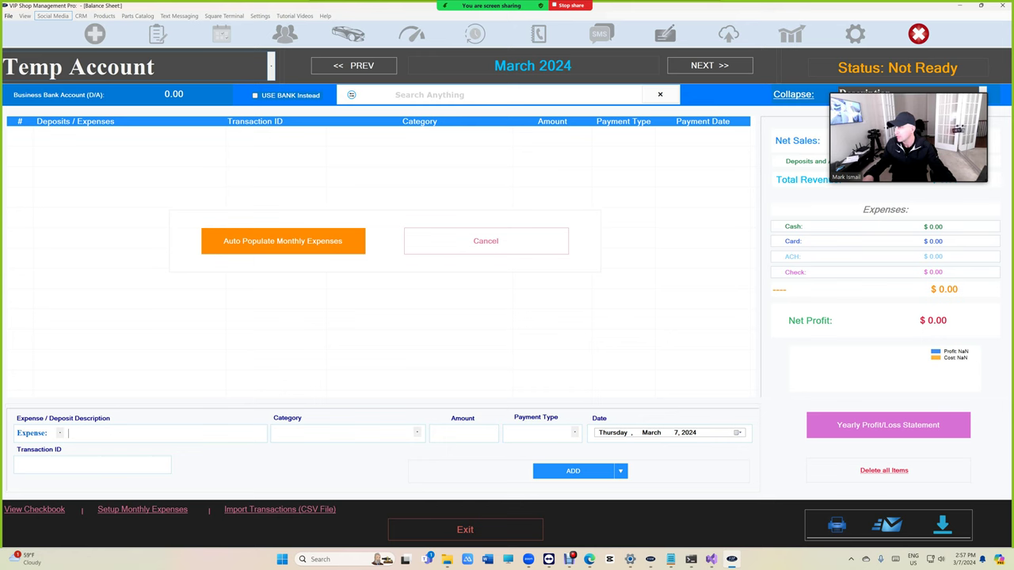
# Switch to the Capital One page in the browser and open Download Transactions from the account services.
pyautogui.click(589, 559)
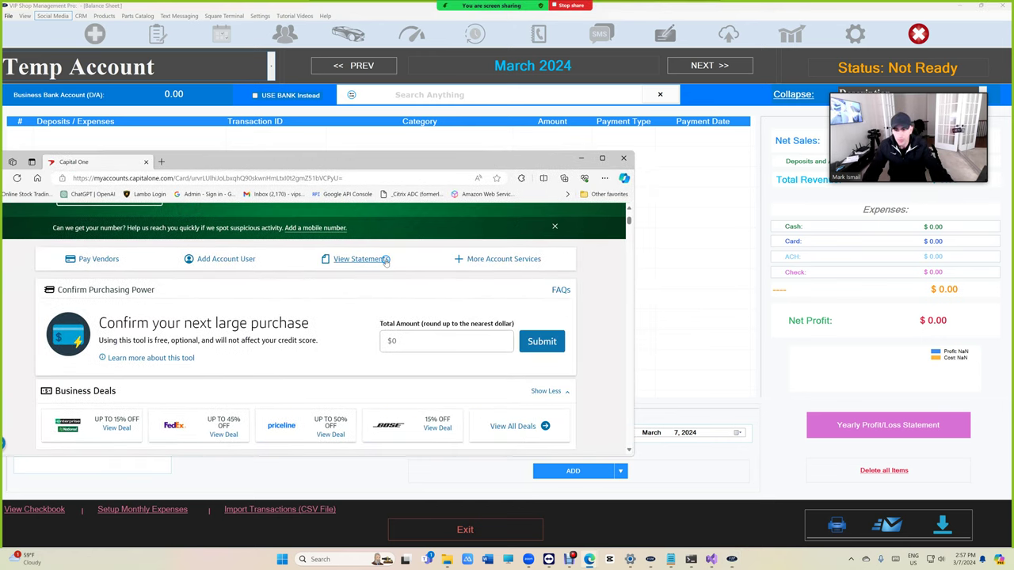
pyautogui.click(475, 263)
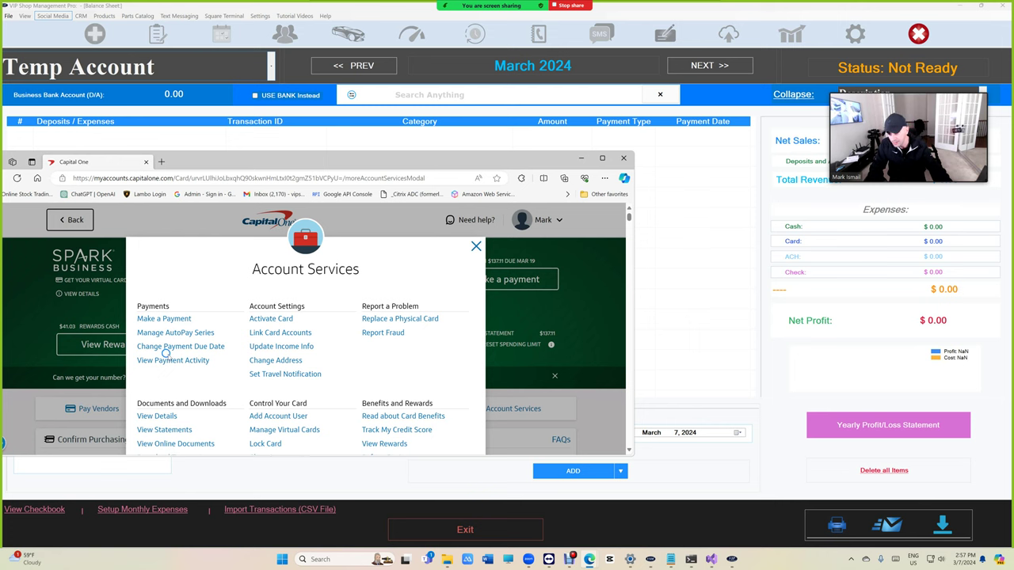
pyautogui.scroll(-1, 166, 361)
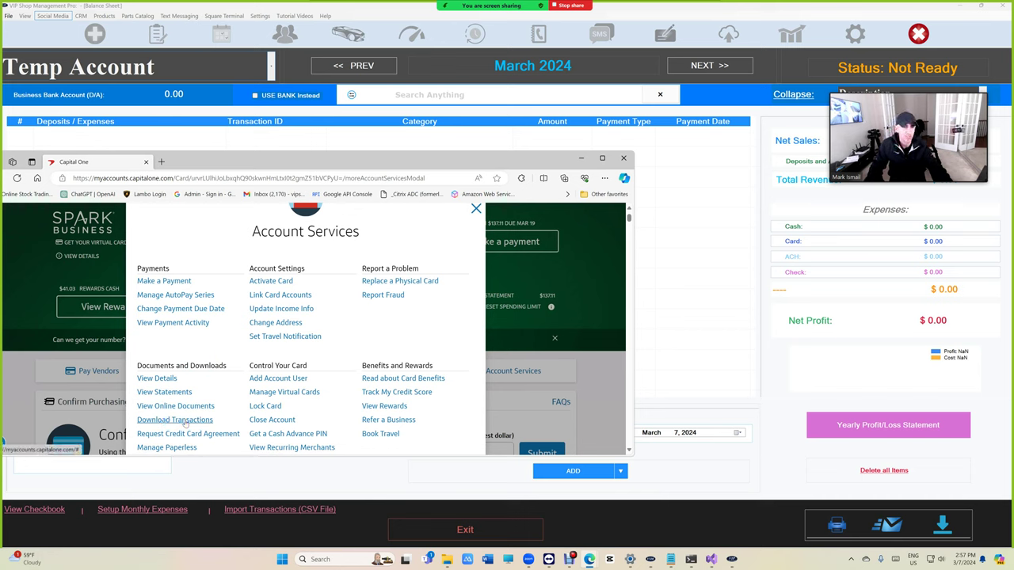
pyautogui.click(175, 420)
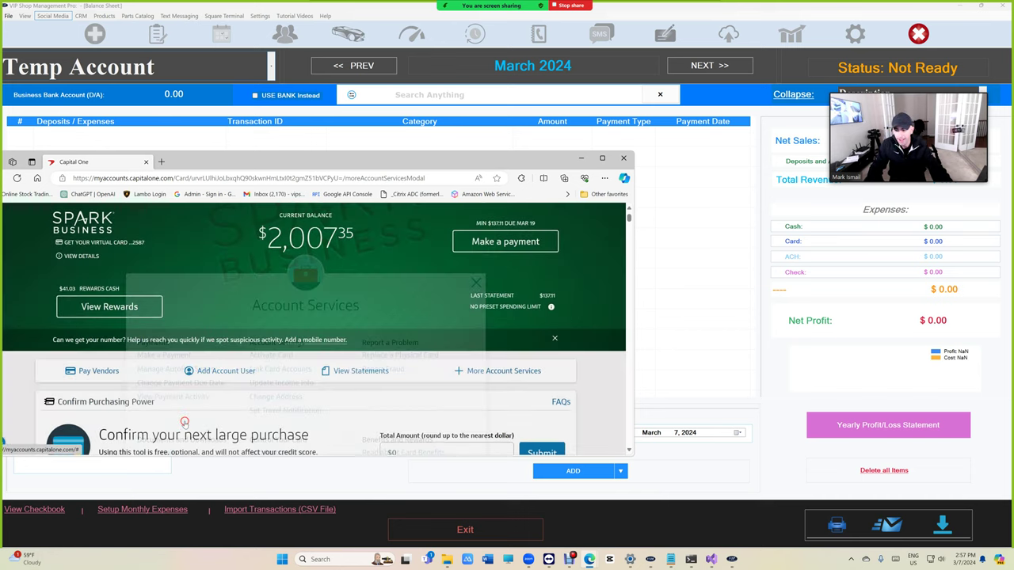
# Export the Yearly Report for 2023 as a CSV file and open the downloaded file.
pyautogui.click(310, 315)
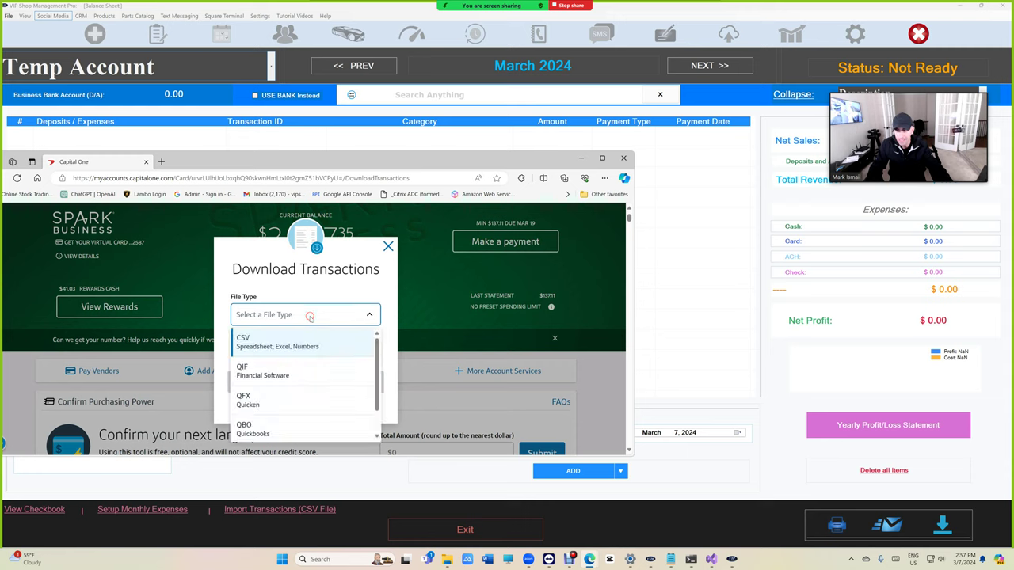
pyautogui.click(264, 341)
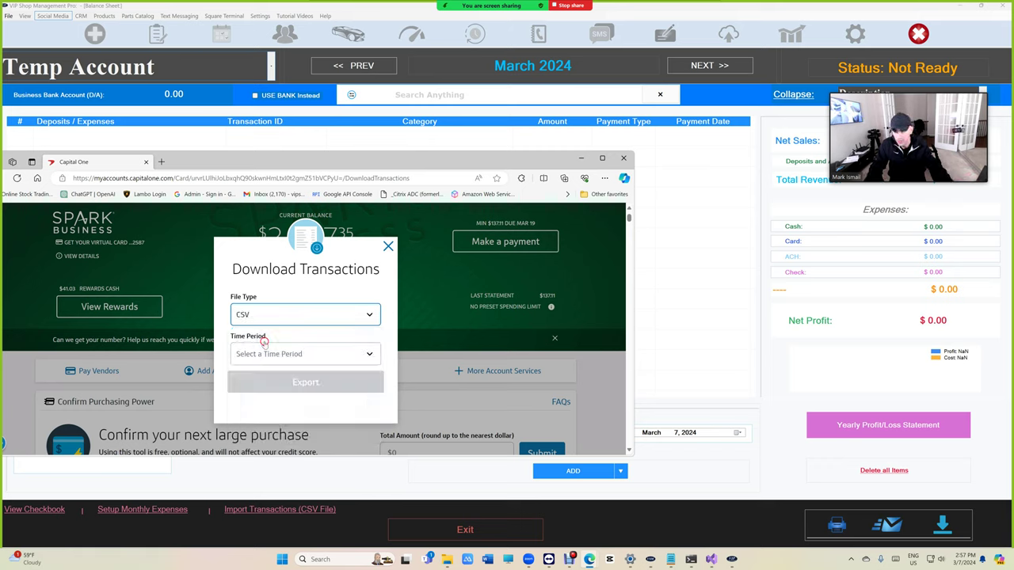
pyautogui.click(288, 352)
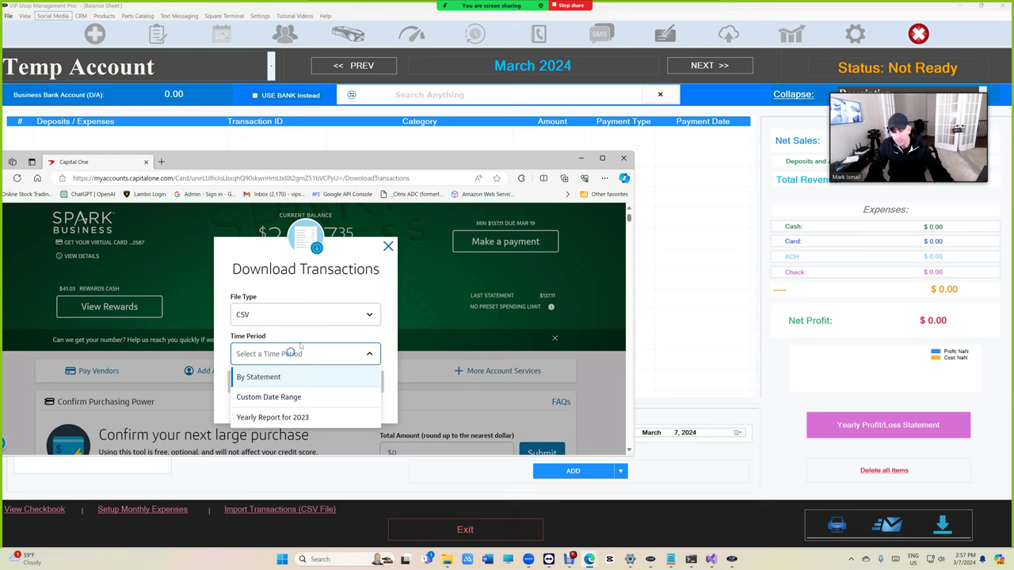
pyautogui.click(282, 415)
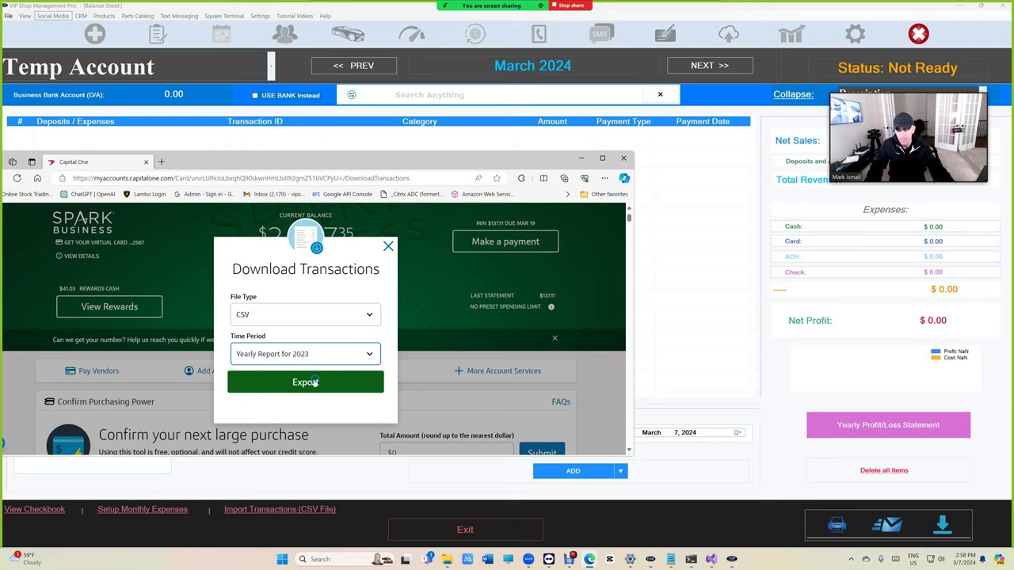
pyautogui.click(315, 383)
pyautogui.click(313, 384)
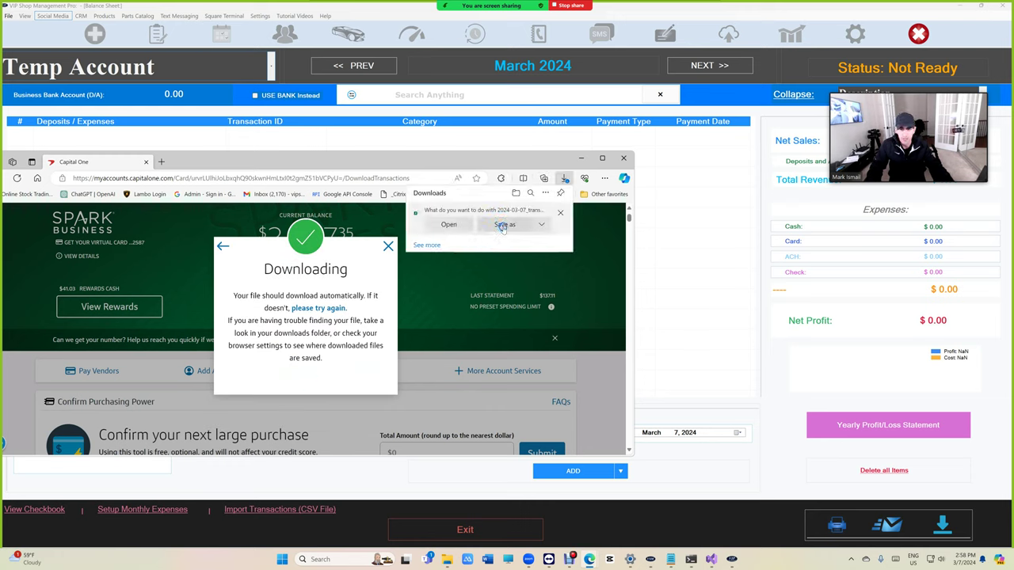
pyautogui.click(449, 225)
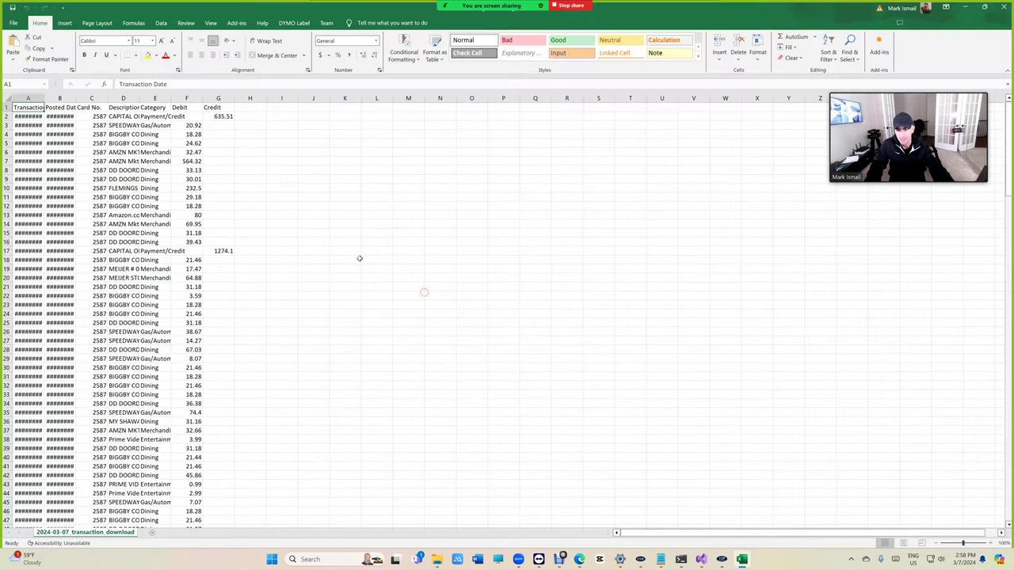
# Fit columns A to E of the transaction sheet to their contents and minimize the workbook.
pyautogui.doubleClick(44, 98)
pyautogui.doubleClick(95, 98)
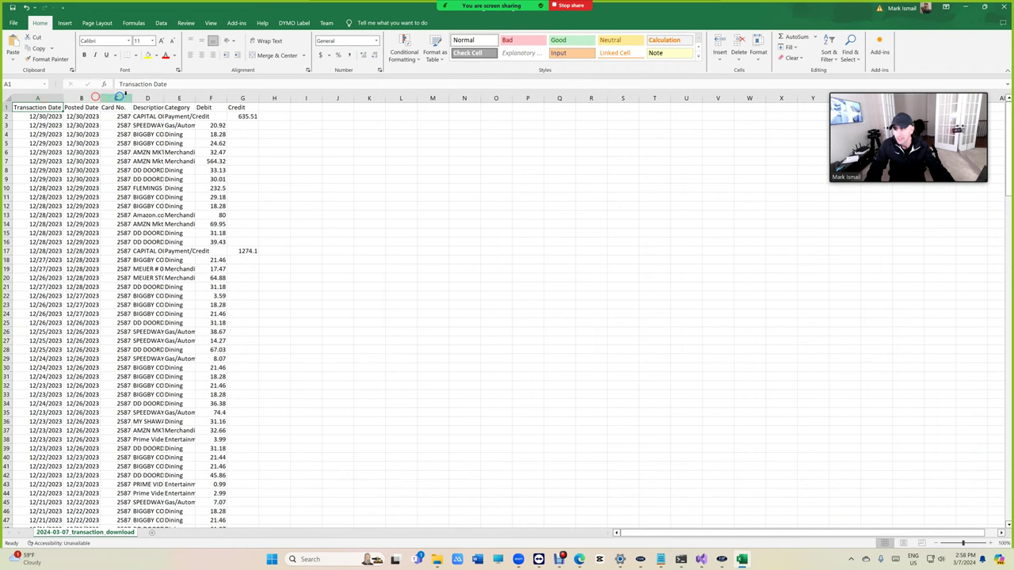
pyautogui.doubleClick(132, 96)
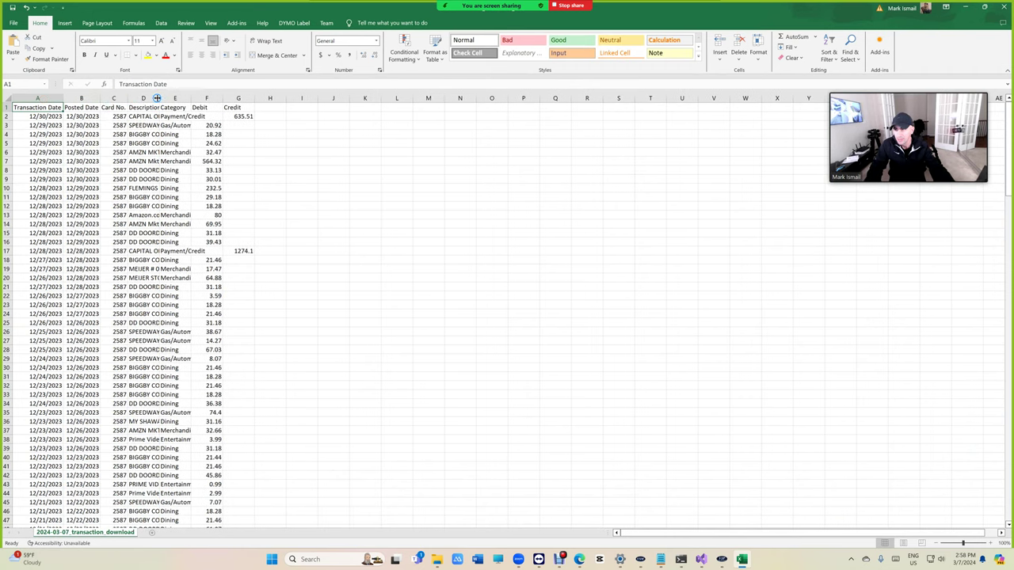
pyautogui.doubleClick(158, 97)
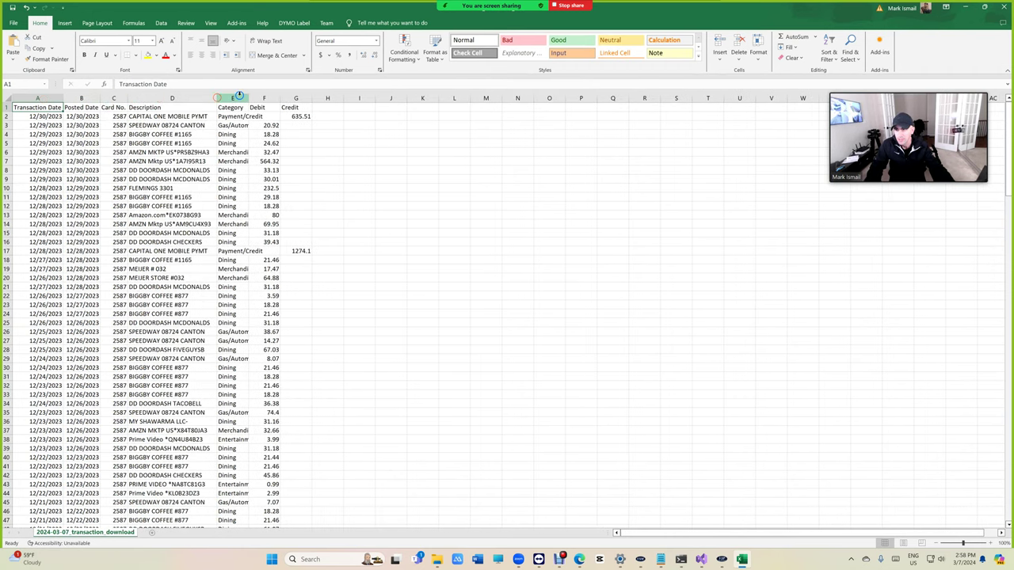
pyautogui.doubleClick(247, 98)
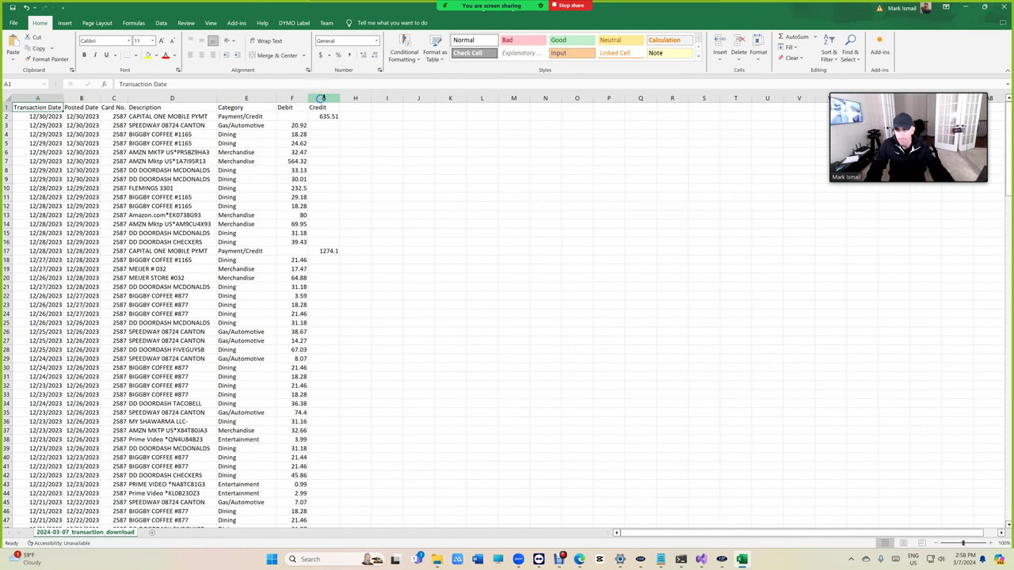
pyautogui.moveTo(714, 10)
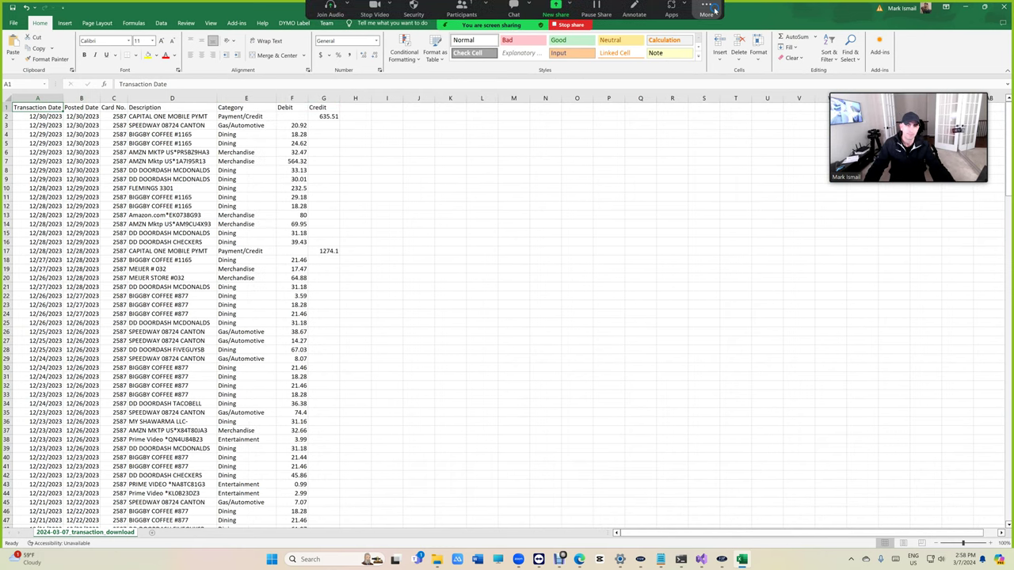
pyautogui.doubleClick(758, 14)
pyautogui.click(964, 6)
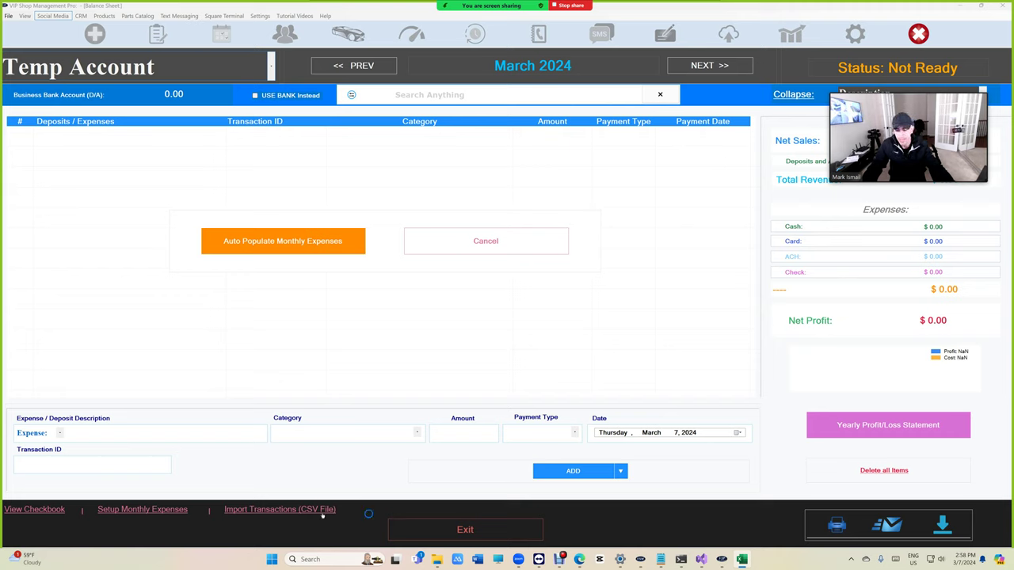
pyautogui.click(286, 509)
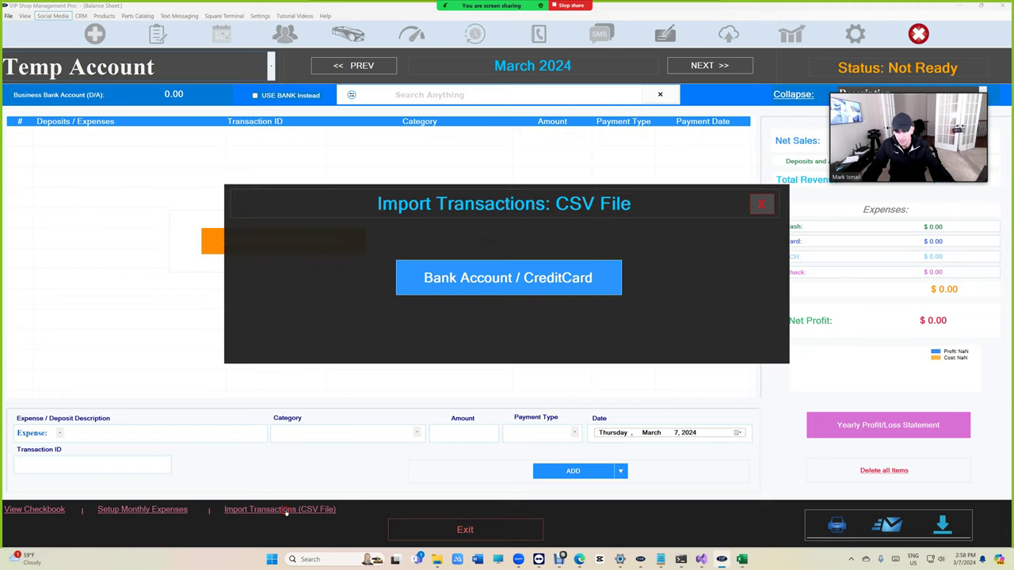
pyautogui.click(484, 288)
pyautogui.click(761, 204)
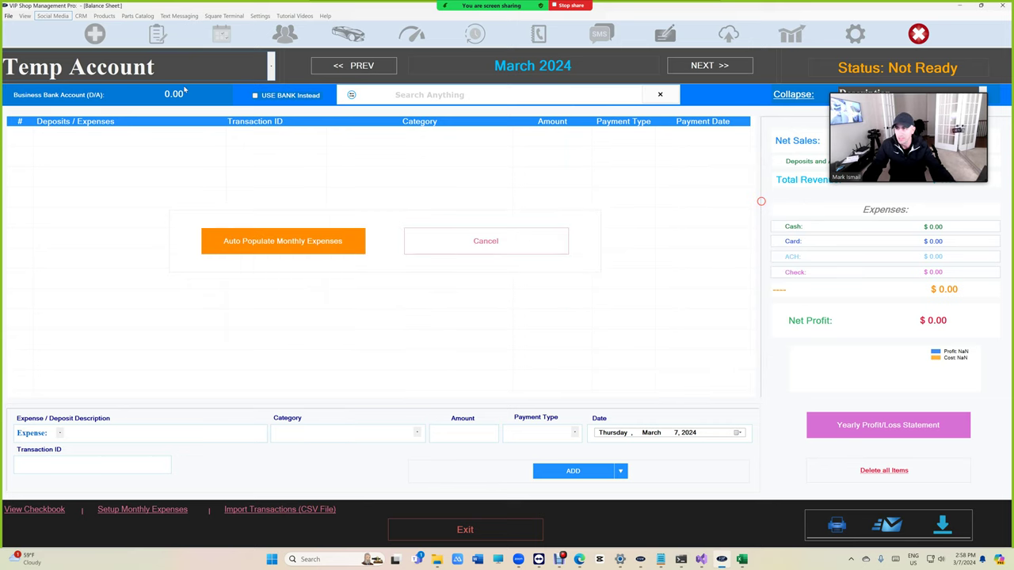
pyautogui.click(166, 63)
pyautogui.click(111, 203)
# Start a bank account/credit card CSV import with the bank set to Other for the selected year, and show the format options.
pyautogui.click(252, 511)
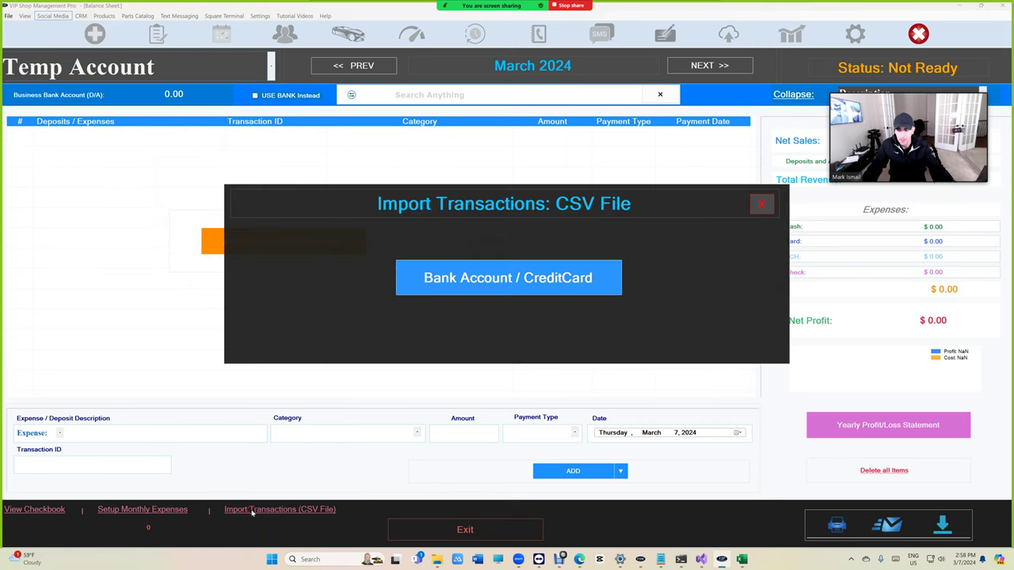
pyautogui.click(510, 292)
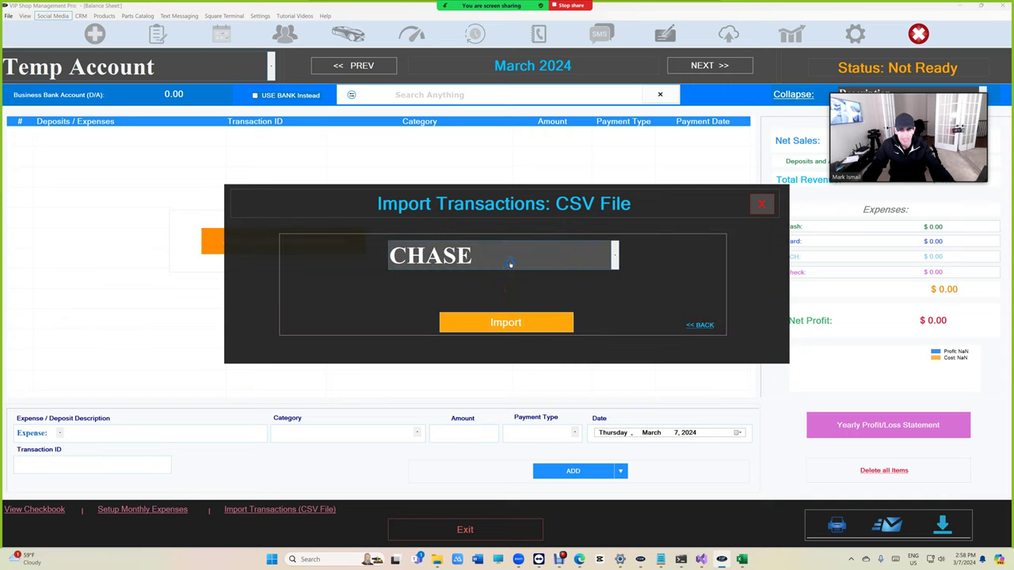
pyautogui.click(511, 263)
pyautogui.click(501, 311)
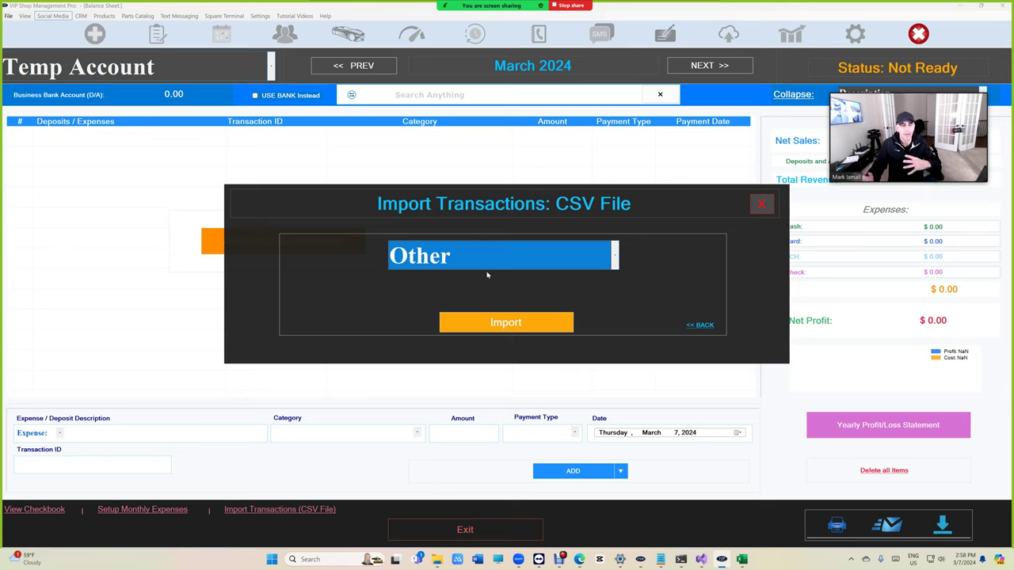
pyautogui.click(515, 323)
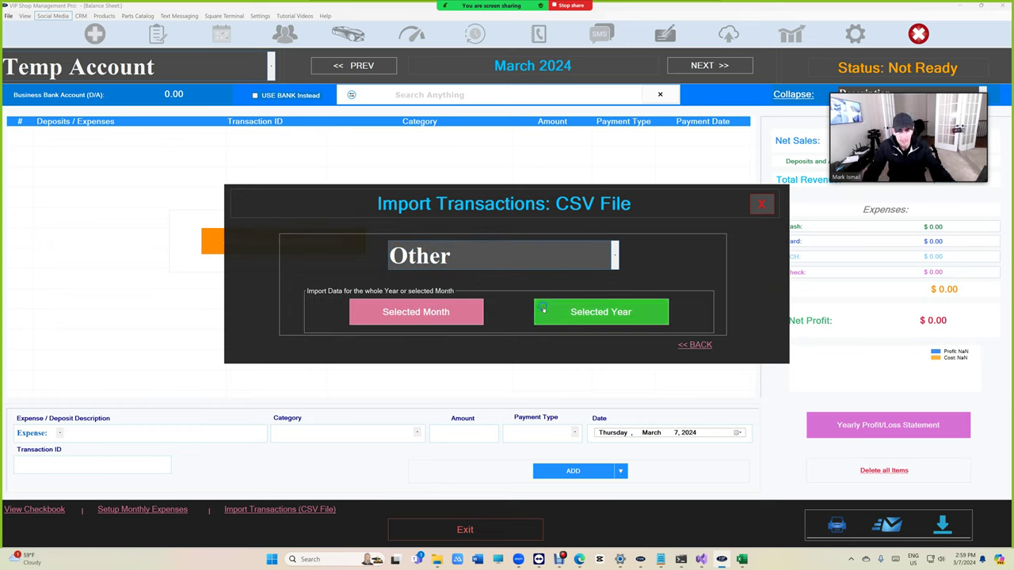
pyautogui.click(547, 315)
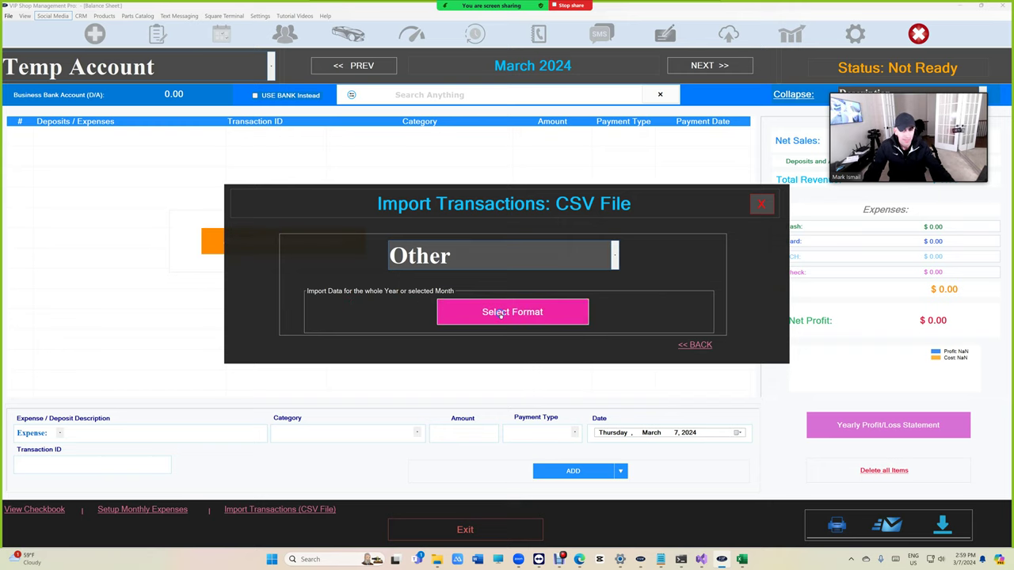
pyautogui.click(501, 313)
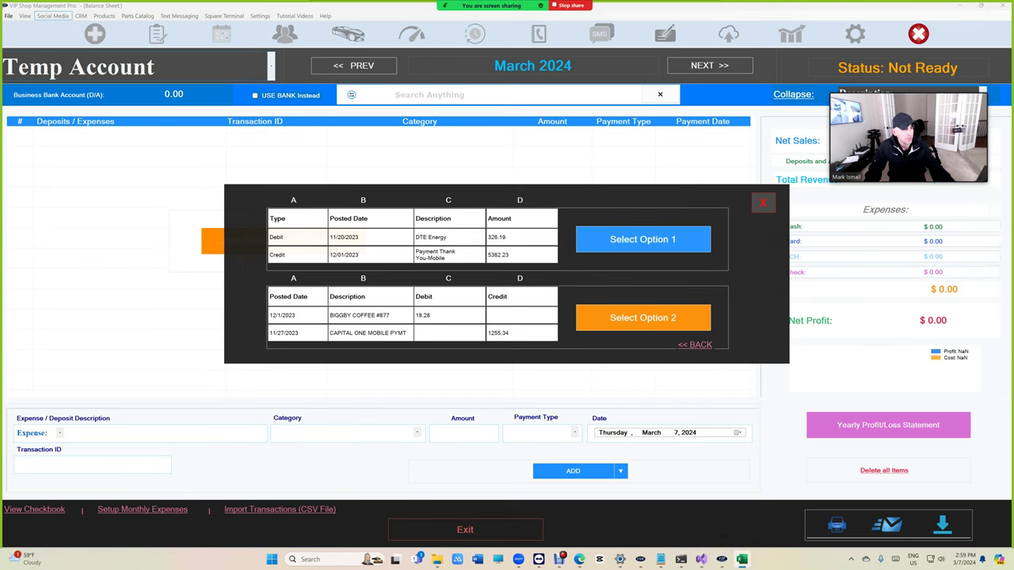
# Place the transaction workbook below the import format options and compare its columns with both layouts.
pyautogui.click(741, 560)
pyautogui.moveTo(789, 449); pyautogui.dragTo(401, 371)
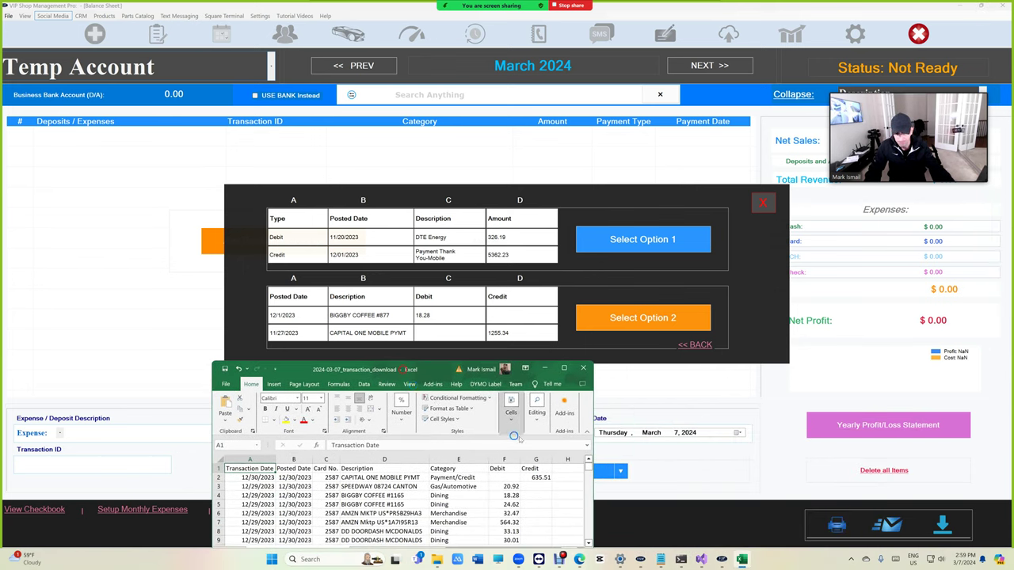
pyautogui.moveTo(594, 446); pyautogui.dragTo(866, 426)
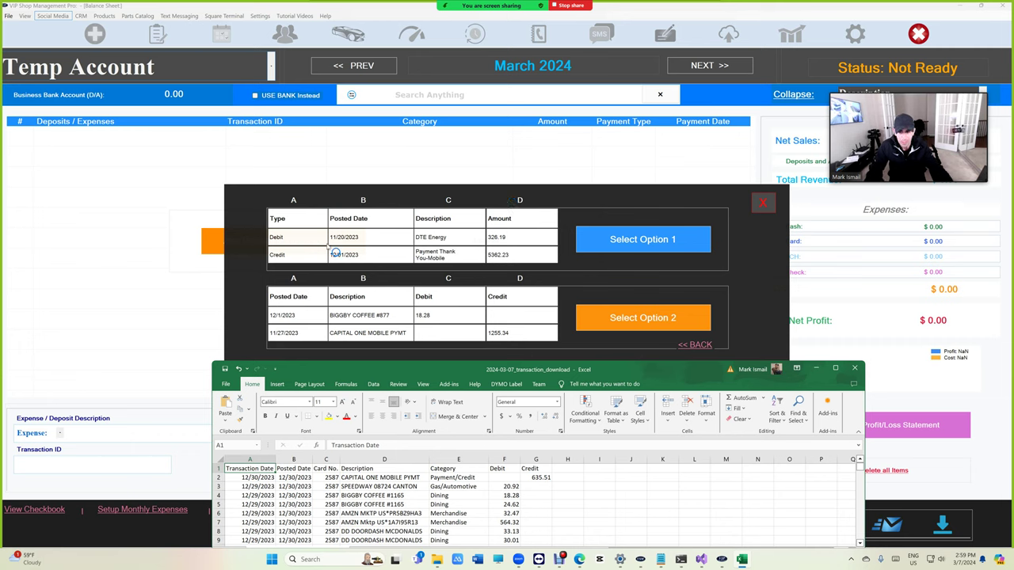
pyautogui.moveTo(633, 370); pyautogui.dragTo(586, 333)
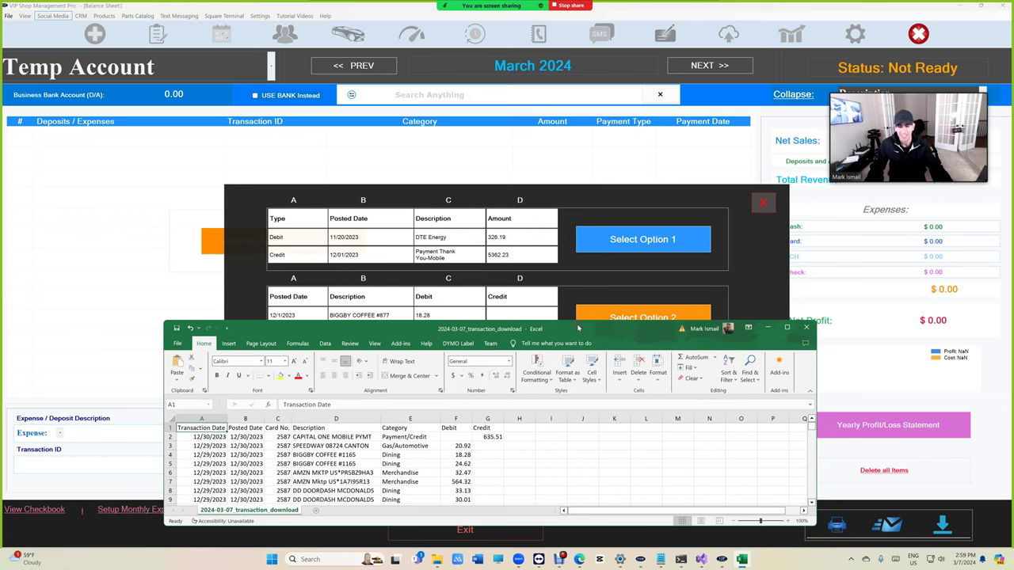
# Move columns A through G of the transaction sheet so the data starts at column J.
pyautogui.doubleClick(578, 327)
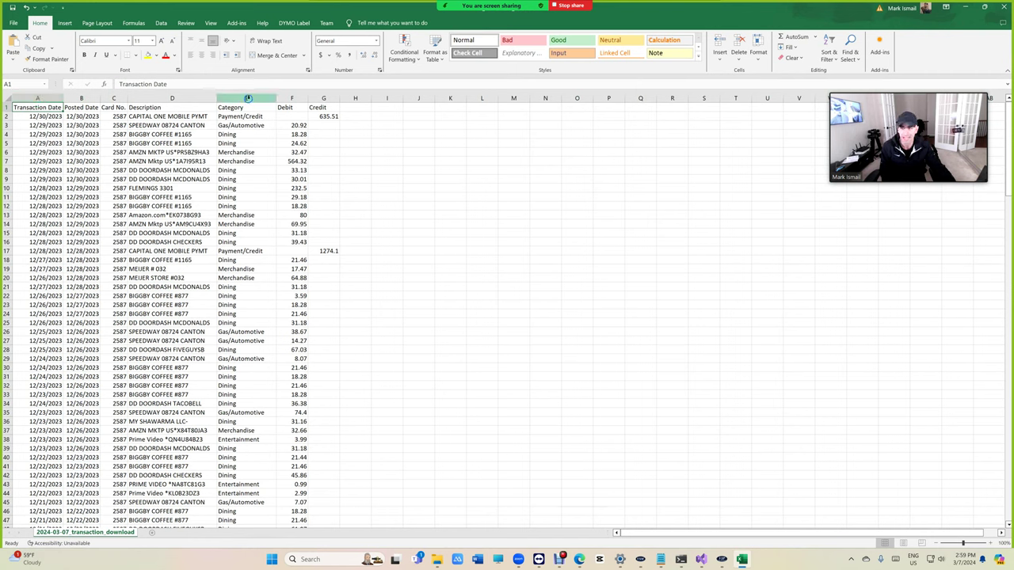
pyautogui.click(41, 96)
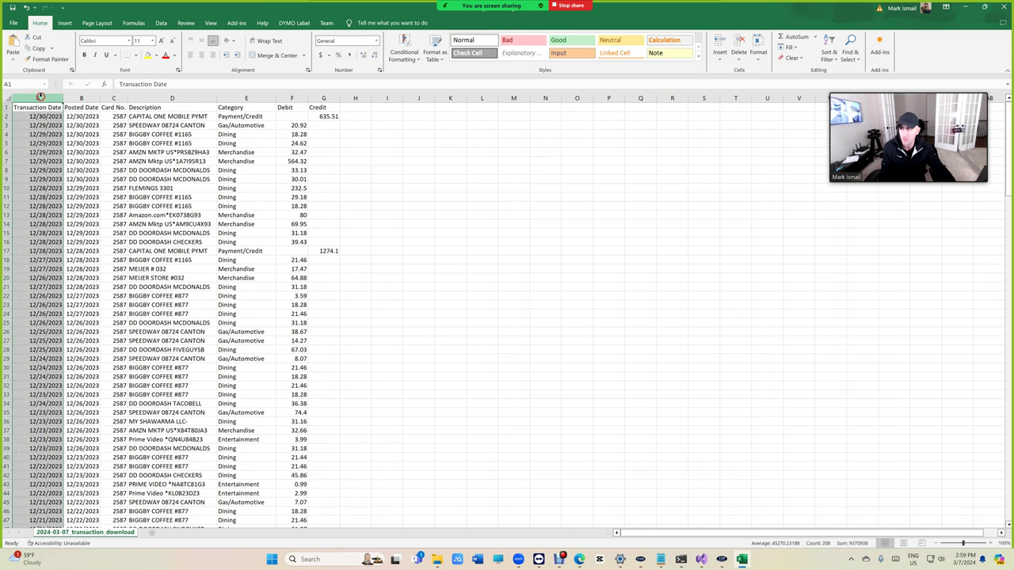
pyautogui.keyDown('shift'); pyautogui.click(83, 96); pyautogui.keyUp('shift')
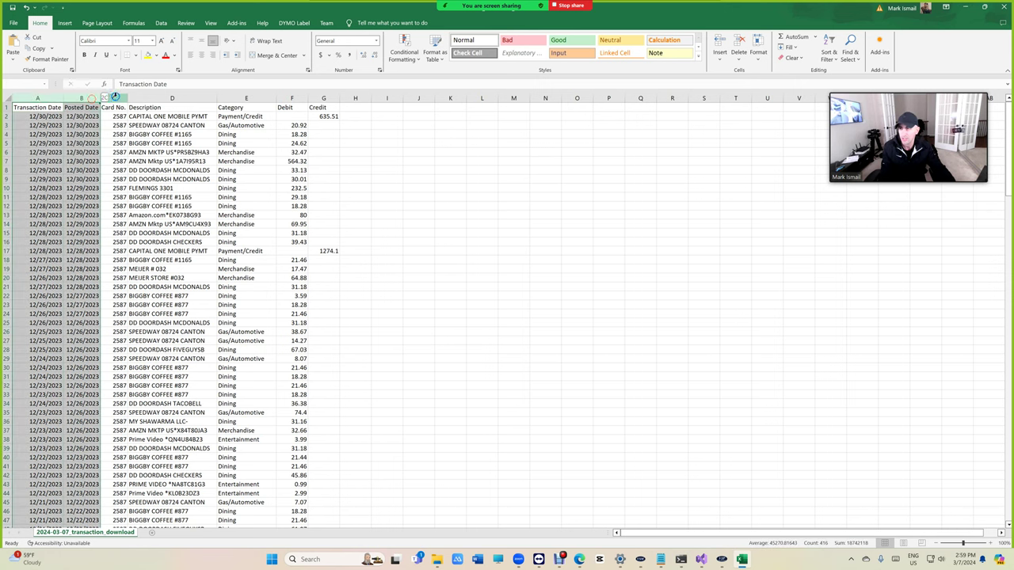
pyautogui.moveTo(115, 96); pyautogui.dragTo(322, 97)
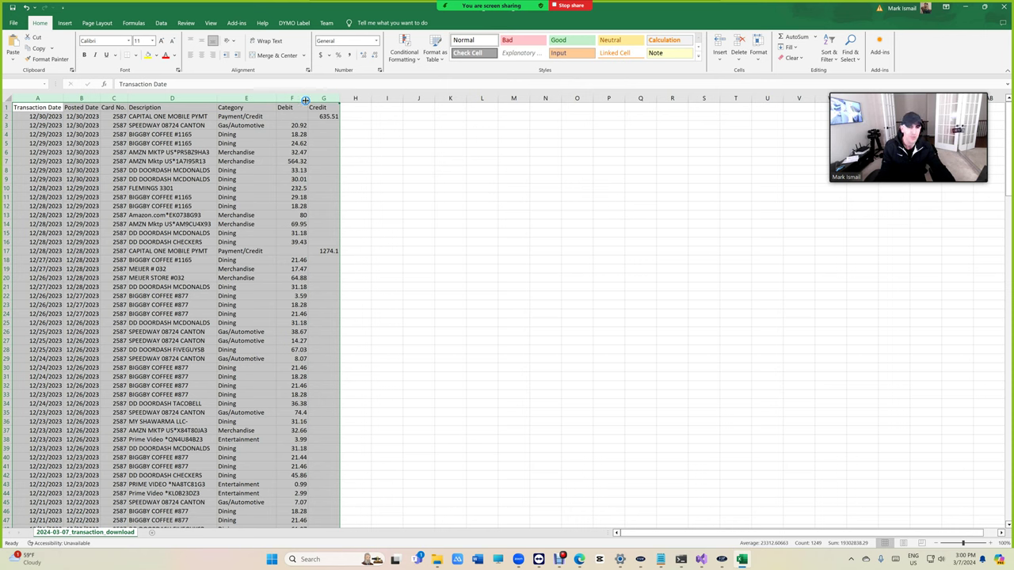
pyautogui.hotkey('ctrl', 'c')
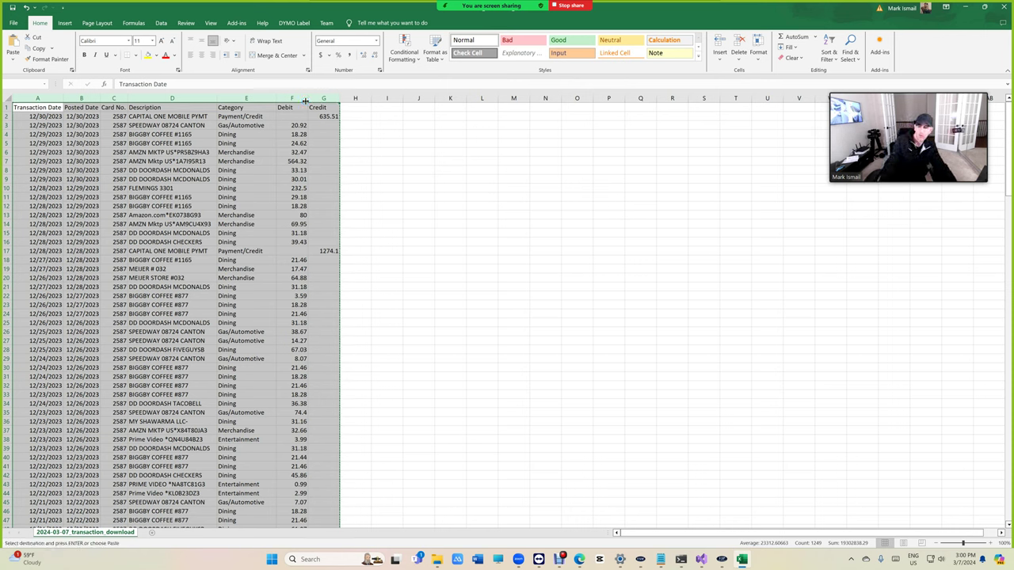
pyautogui.click(425, 97)
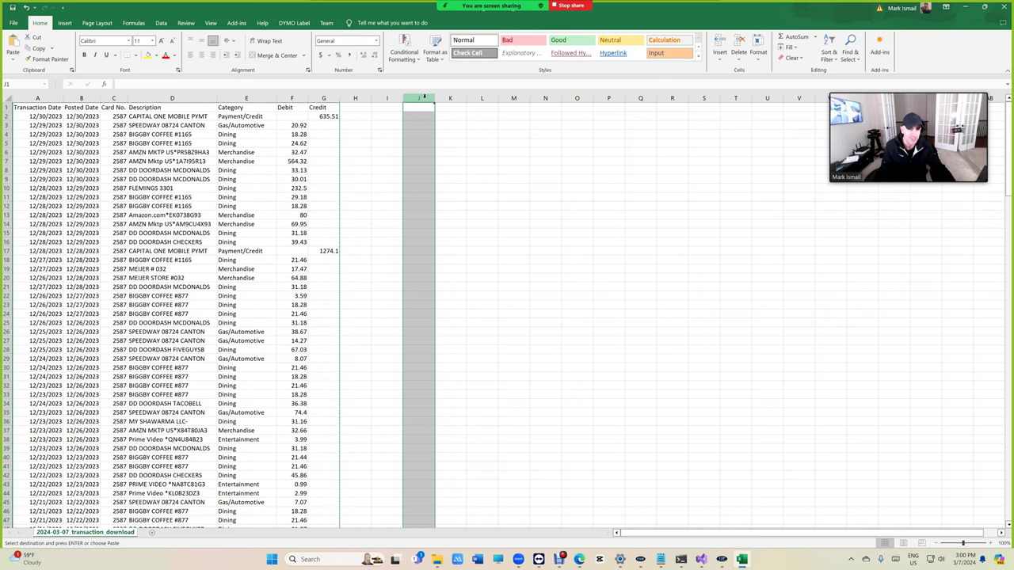
pyautogui.hotkey('ctrl', 'v')
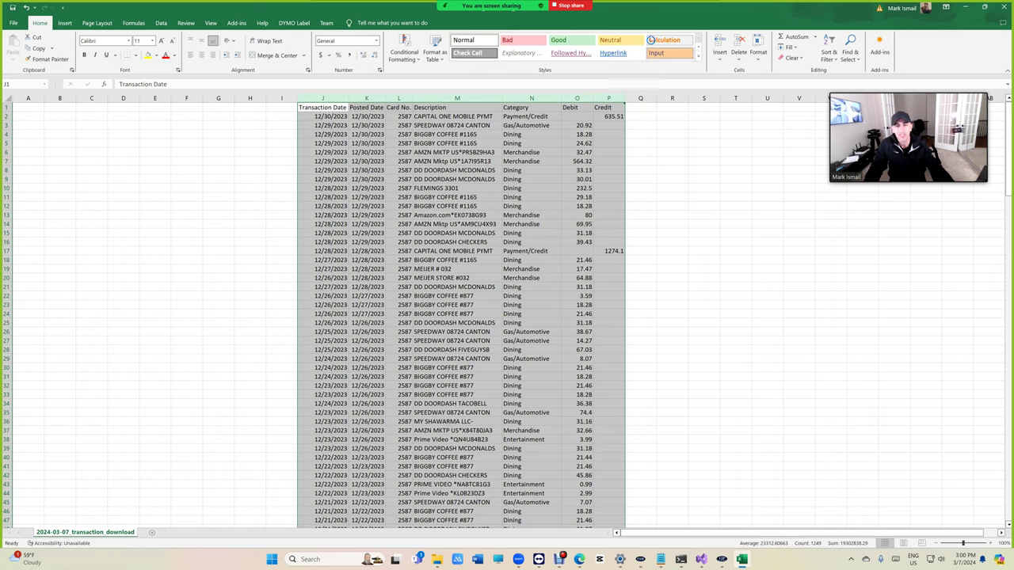
# Place the workbook below the import format options and compare its Debit and Credit headings with the Option 2 layout.
pyautogui.moveTo(649, 8); pyautogui.dragTo(492, 380)
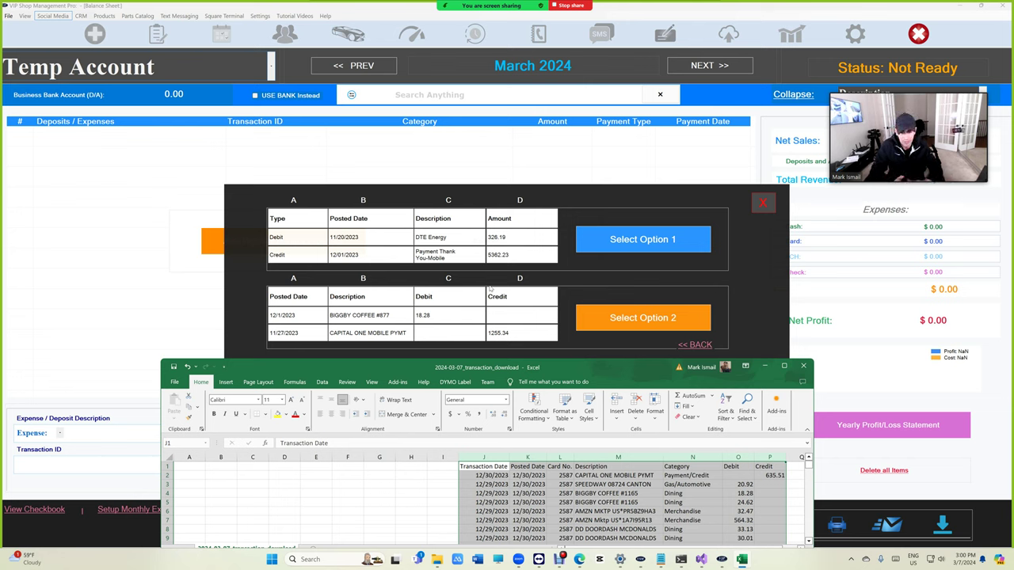
pyautogui.click(765, 467)
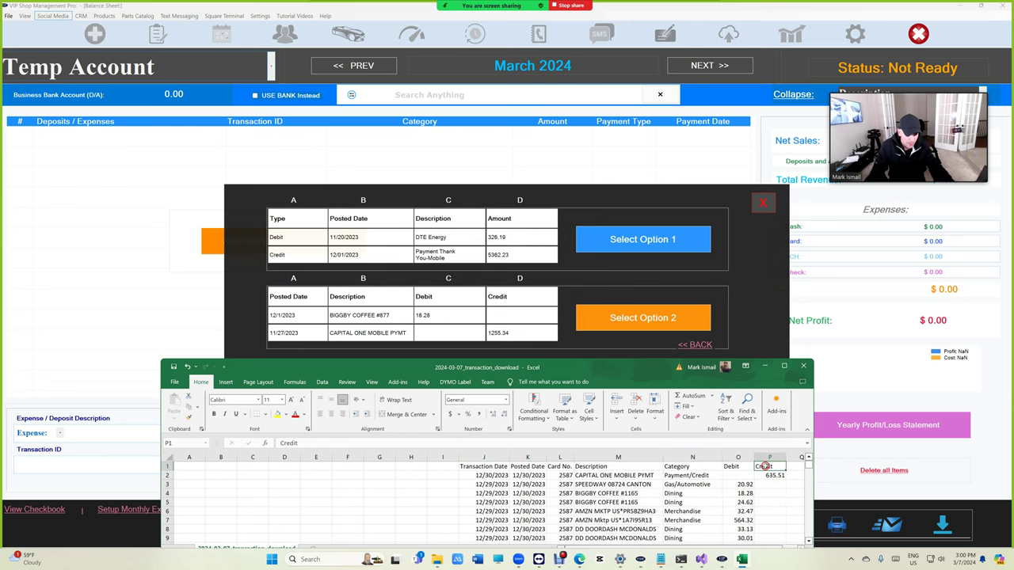
pyautogui.click(736, 466)
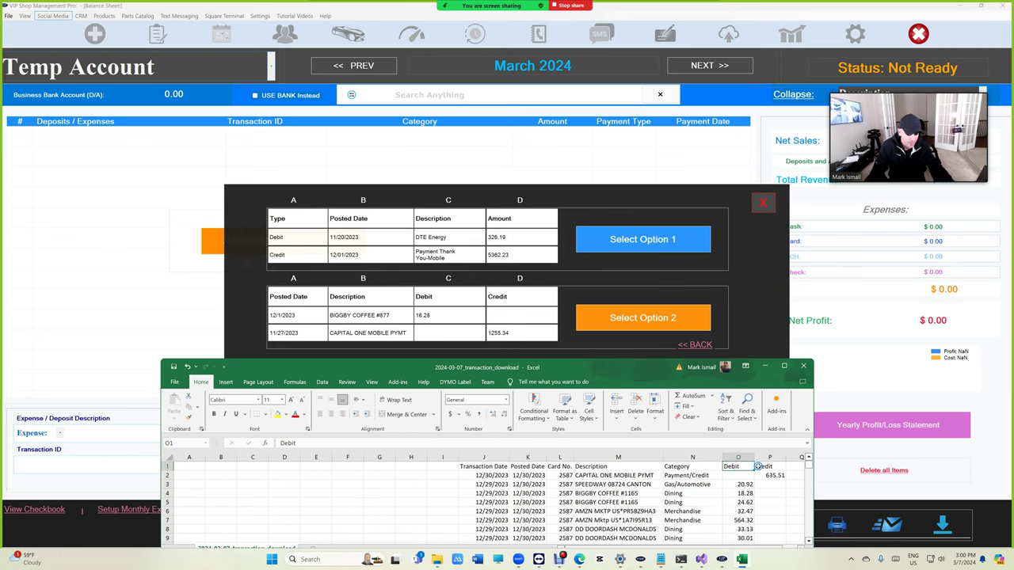
pyautogui.click(759, 466)
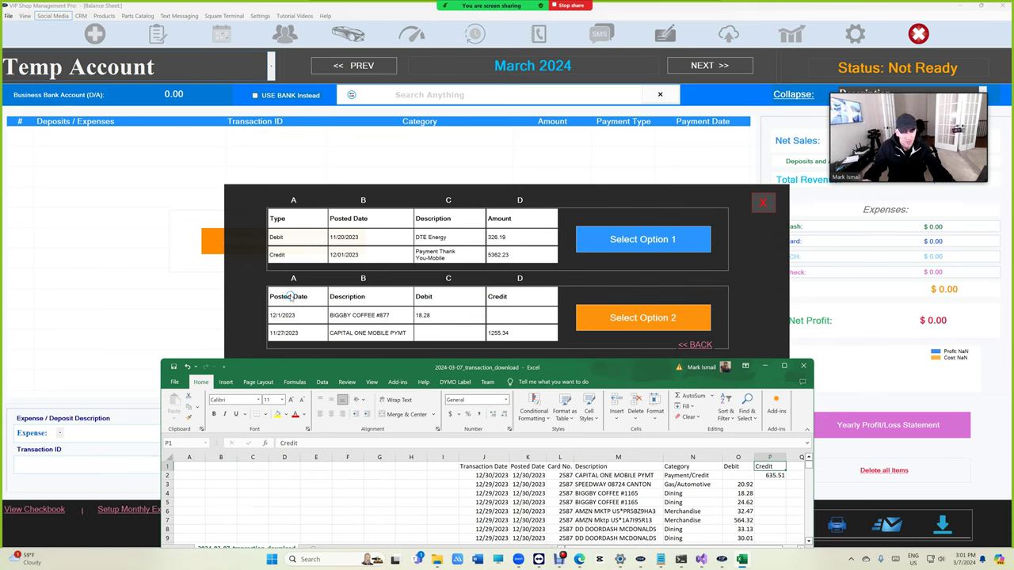
pyautogui.click(494, 457)
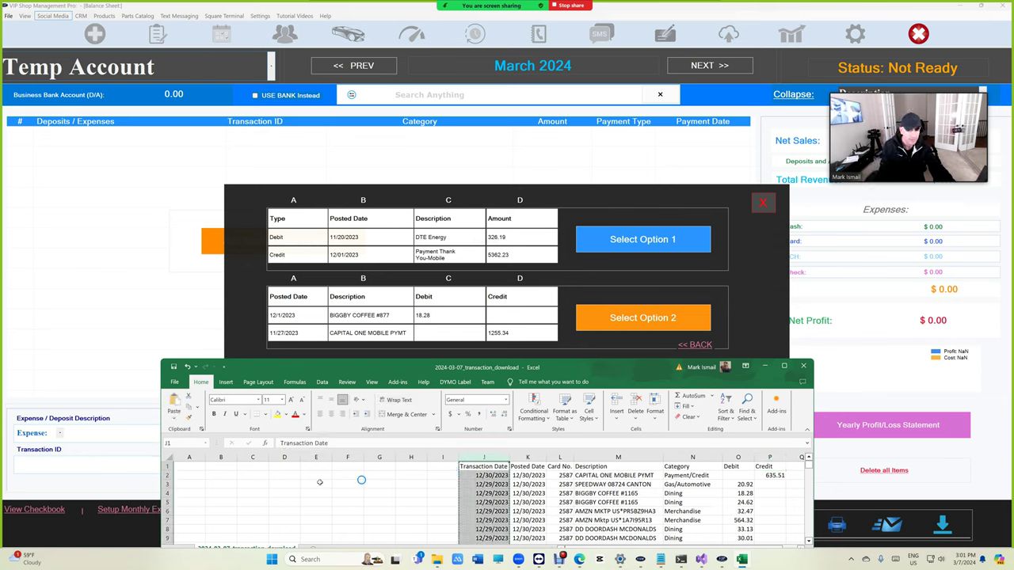
pyautogui.click(195, 458)
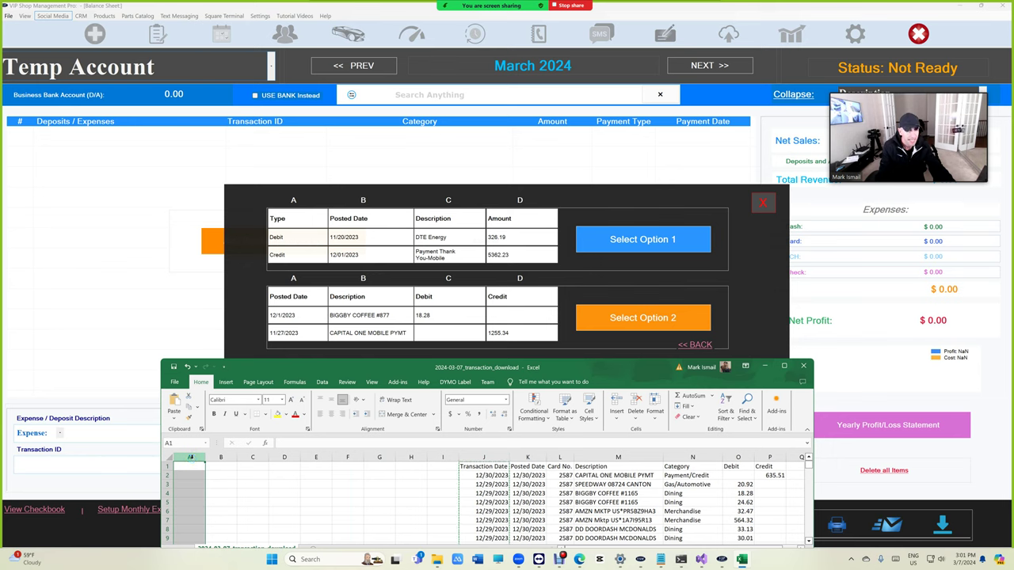
pyautogui.hotkey('ctrl', 'v')
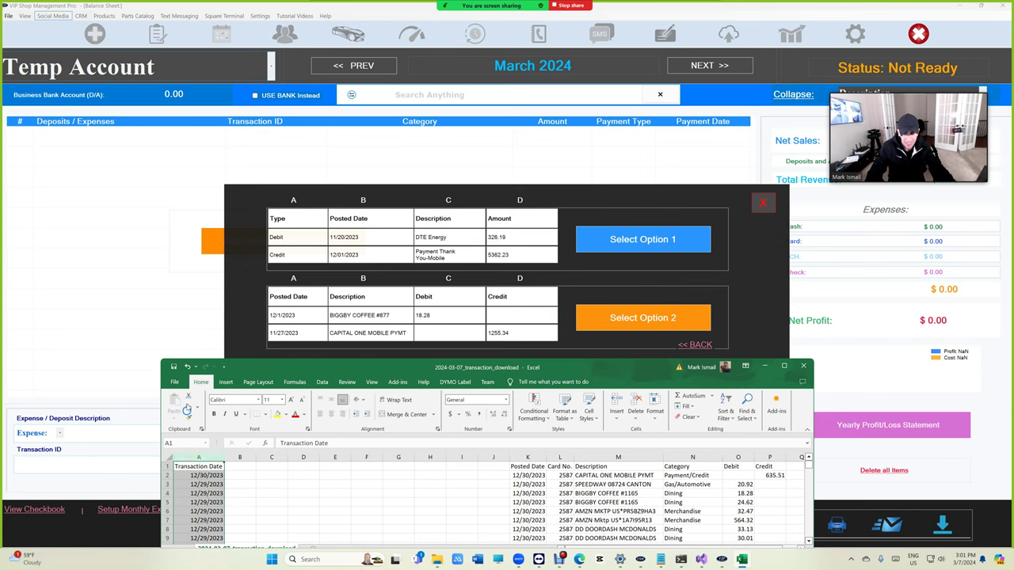
pyautogui.click(188, 367)
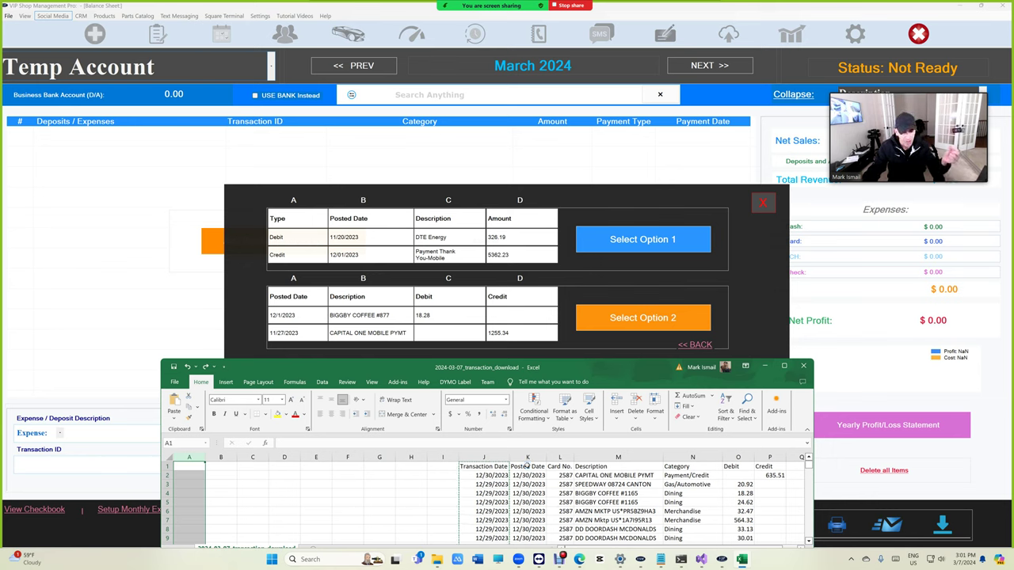
# Move the Posted Date data to column A and the Description data to column B.
pyautogui.click(527, 457)
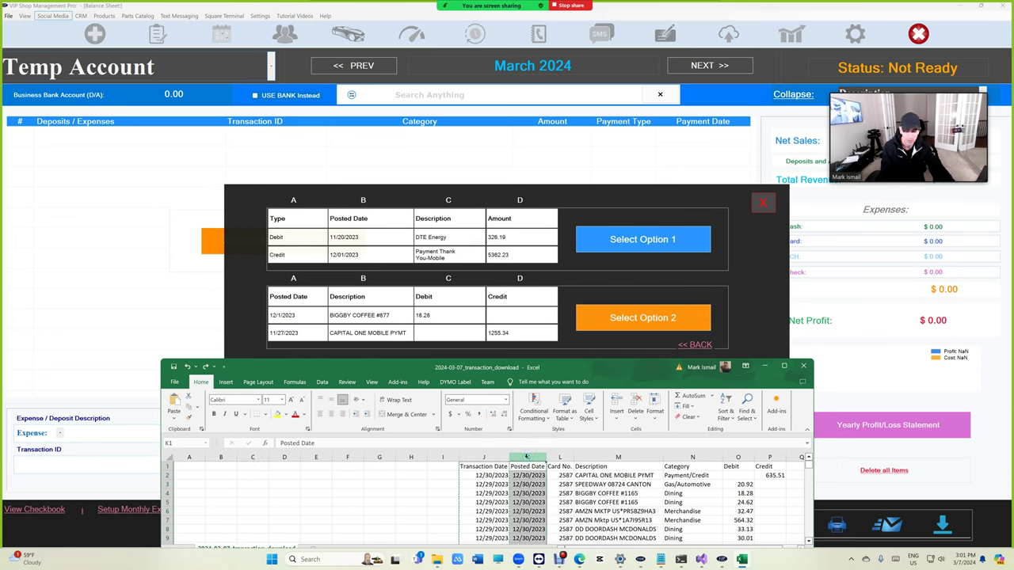
pyautogui.click(190, 457)
pyautogui.hotkey('ctrl', 'v')
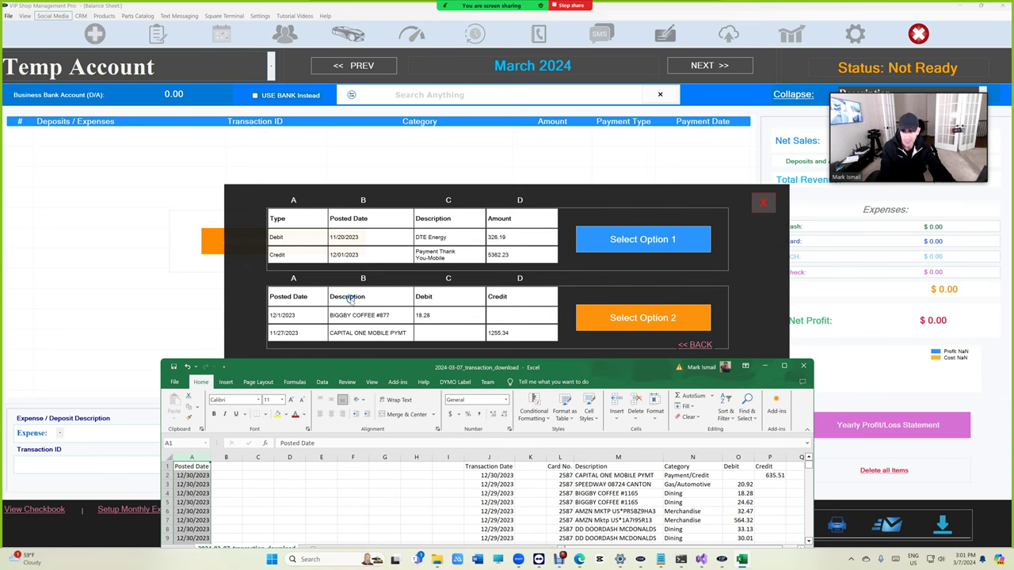
pyautogui.click(605, 457)
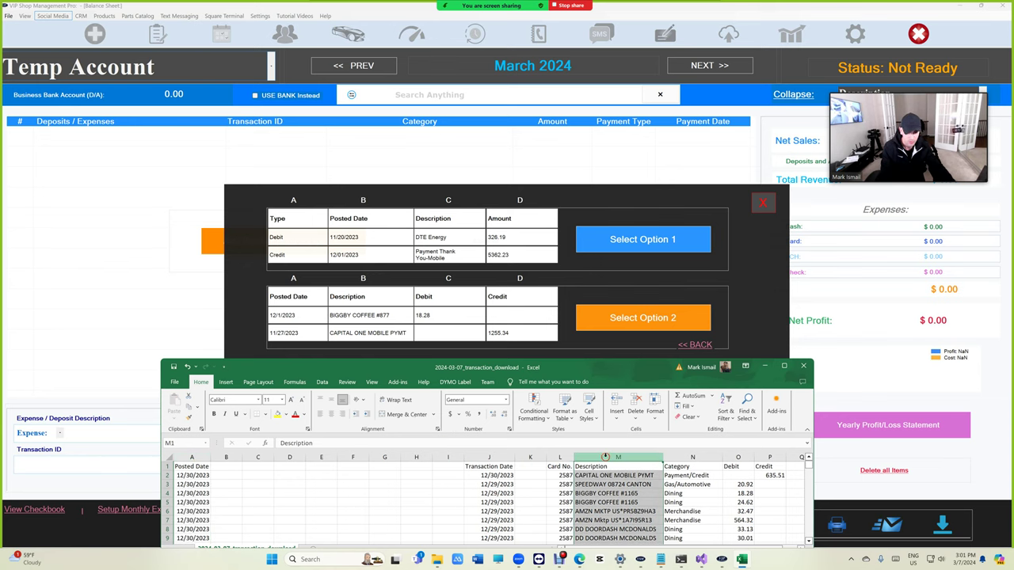
pyautogui.hotkey('ctrl', 'x')
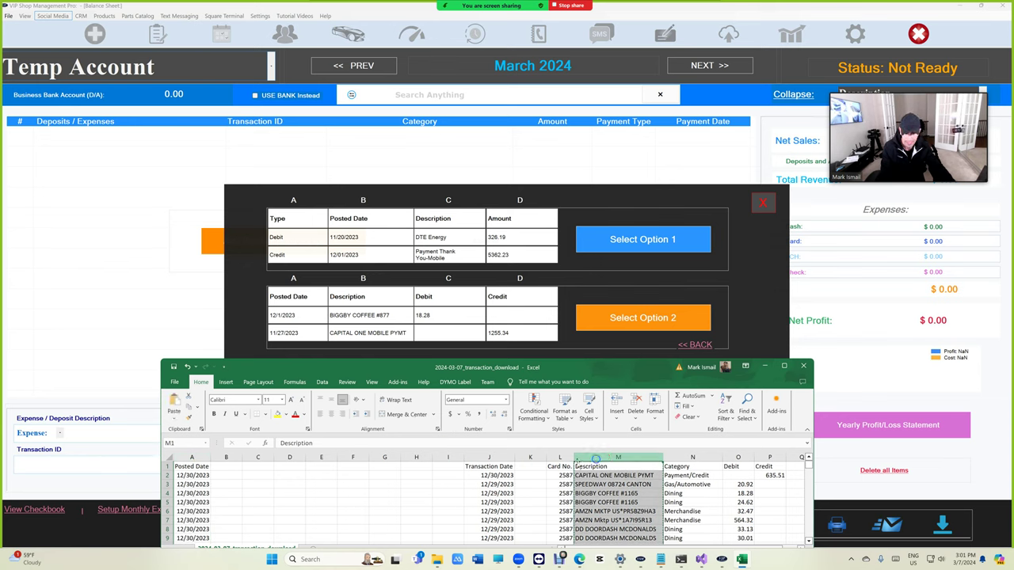
pyautogui.click(230, 457)
pyautogui.hotkey('ctrl', 'v')
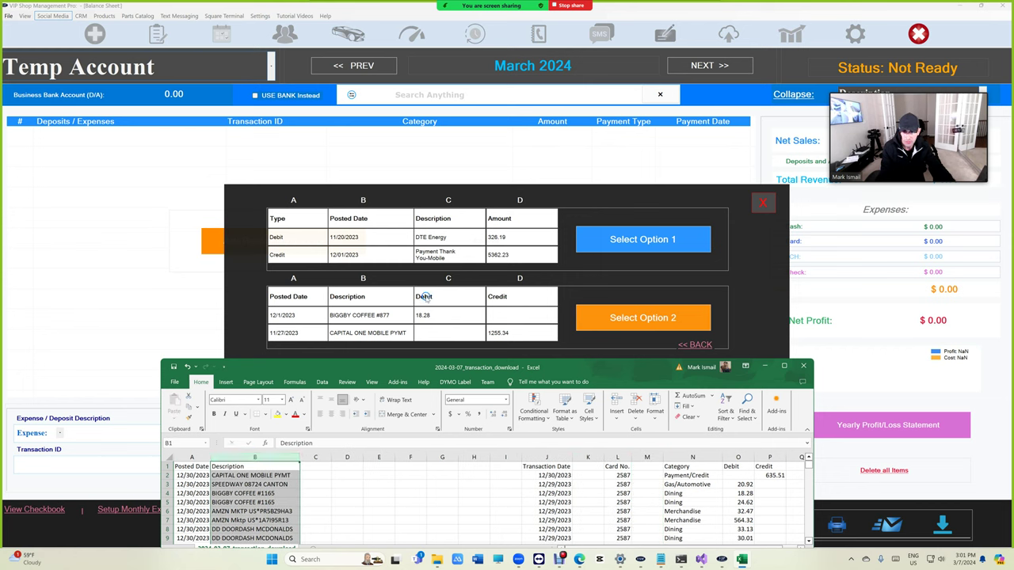
# Move the Debit data to column C and the Credit data to column D.
pyautogui.click(729, 458)
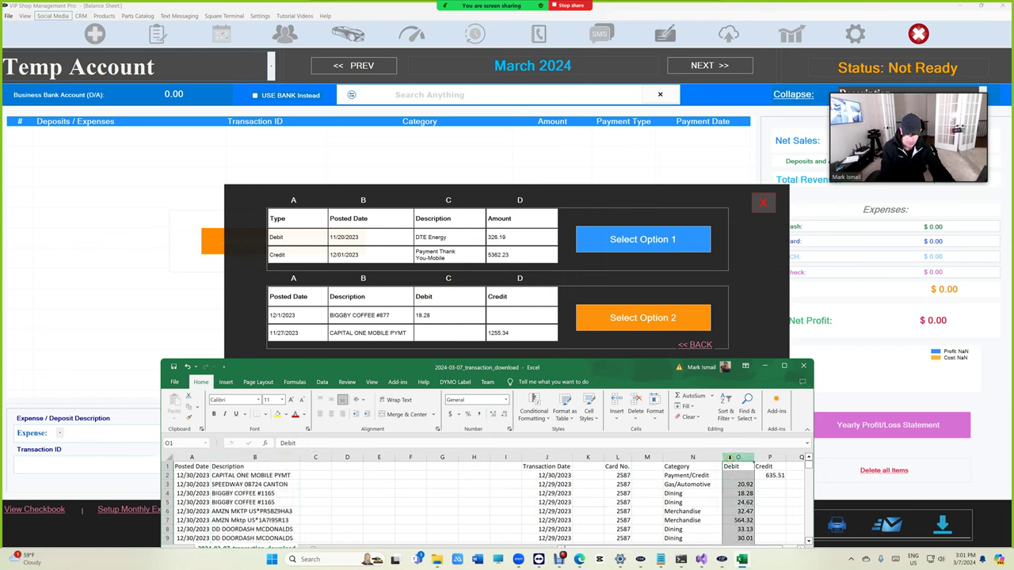
pyautogui.hotkey('ctrl', 'x')
pyautogui.click(316, 458)
pyautogui.hotkey('ctrl', 'v')
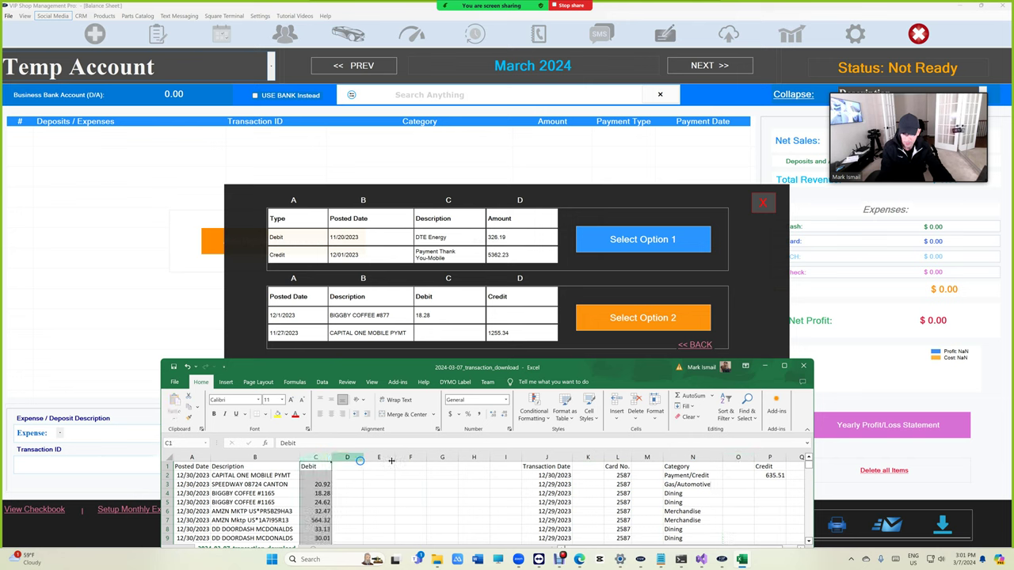
pyautogui.click(772, 457)
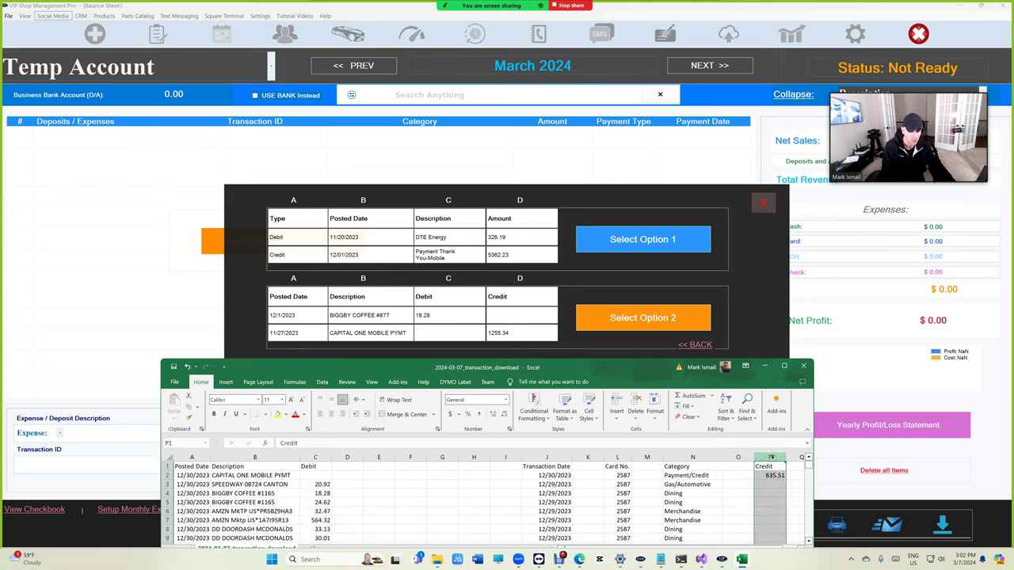
pyautogui.hotkey('ctrl', 'x')
pyautogui.click(348, 458)
pyautogui.hotkey('ctrl', 'v')
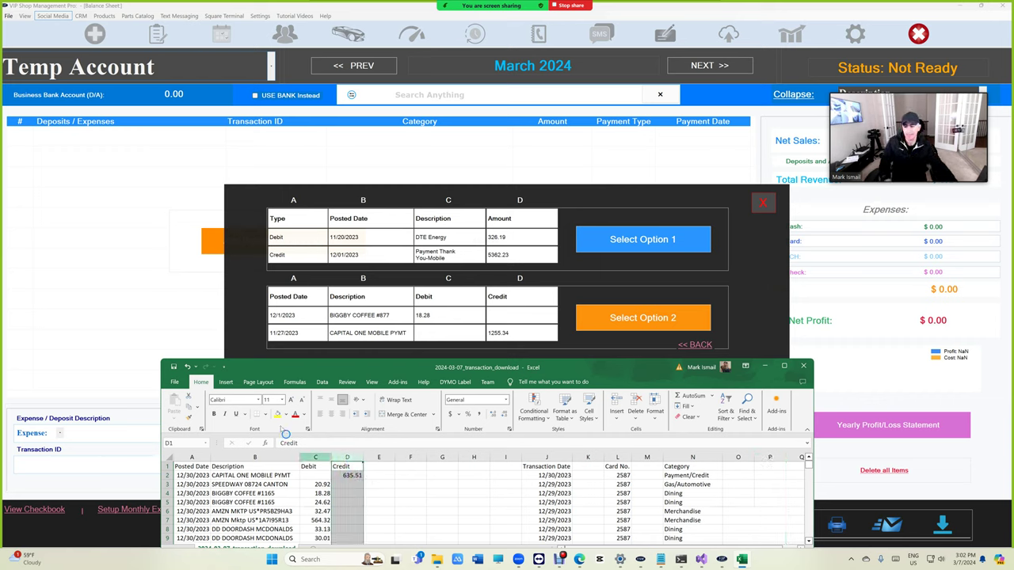
# Save the rearranged transaction workbook, keeping the CSV (Comma delimited) format.
pyautogui.click(175, 381)
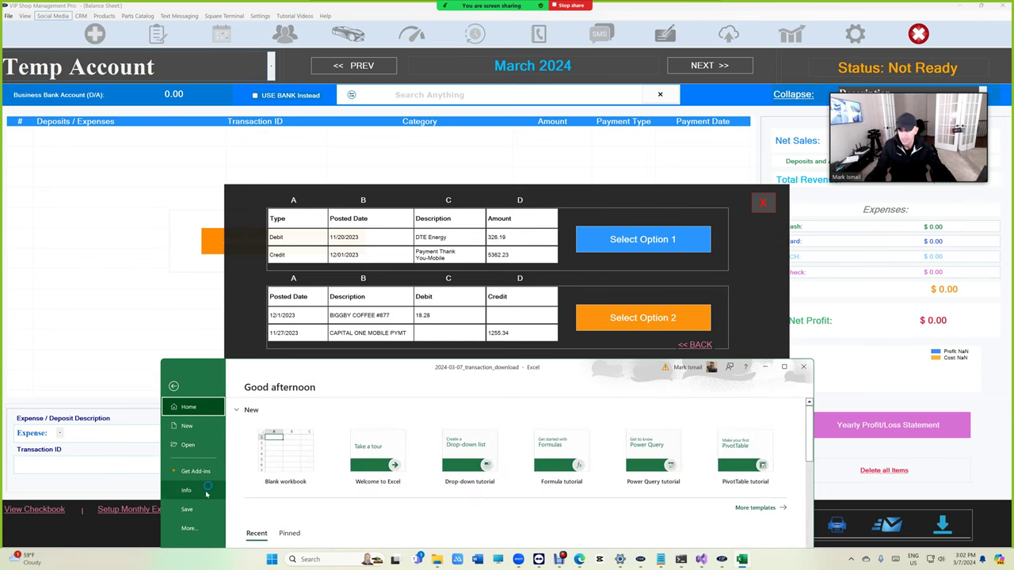
pyautogui.moveTo(264, 368); pyautogui.dragTo(265, 303)
pyautogui.click(201, 446)
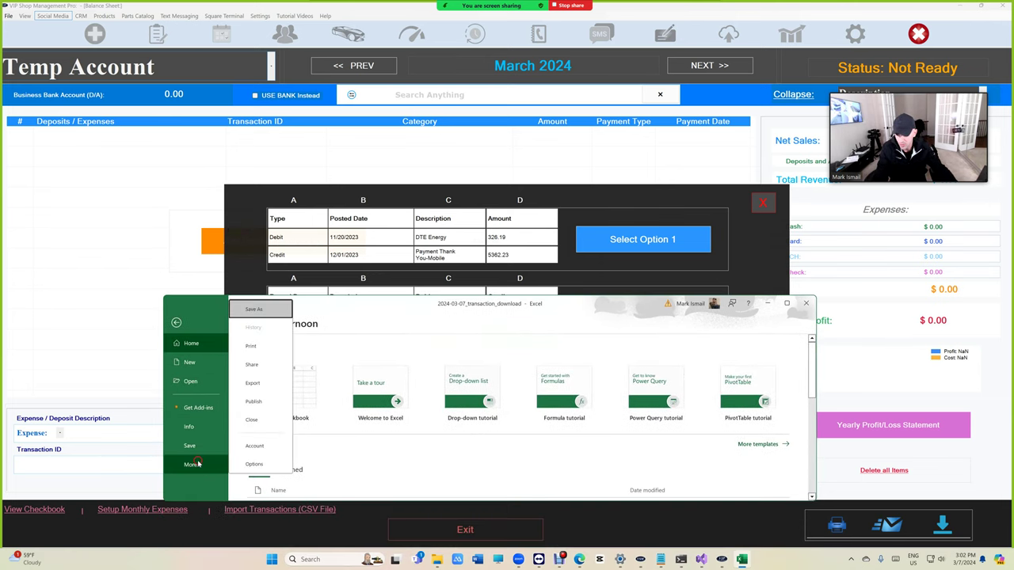
pyautogui.click(191, 445)
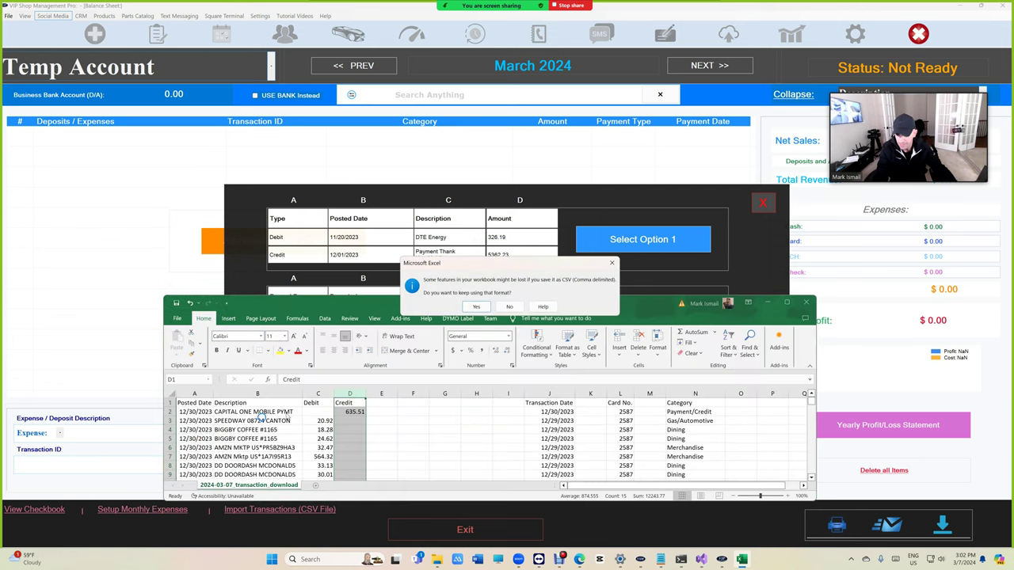
pyautogui.click(477, 307)
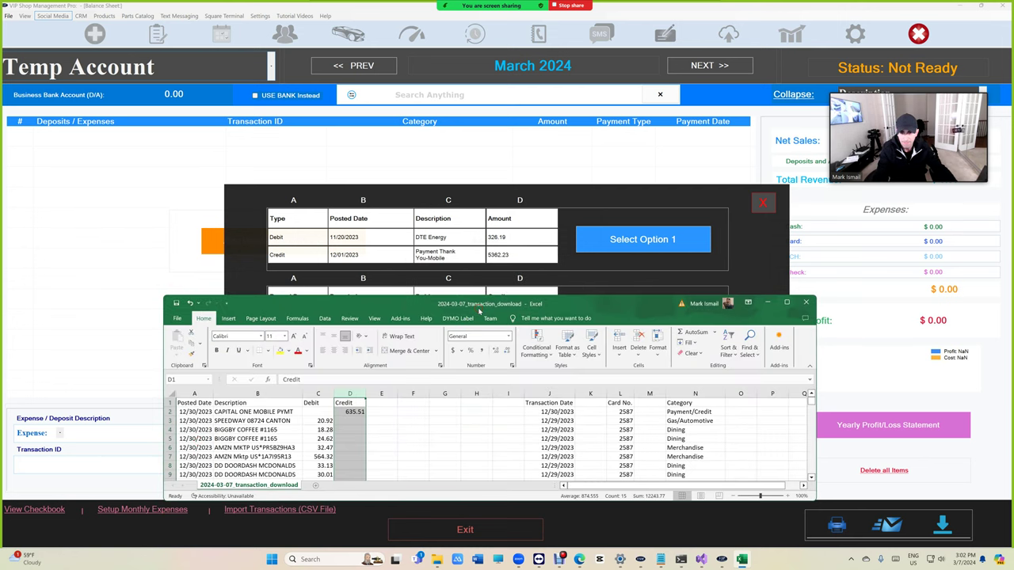
# Save the rearranged workbook to Downloads as 2024-03-07_transaction_download_test in CSV (Comma delimited) format, and close it.
pyautogui.moveTo(499, 306); pyautogui.dragTo(508, 221)
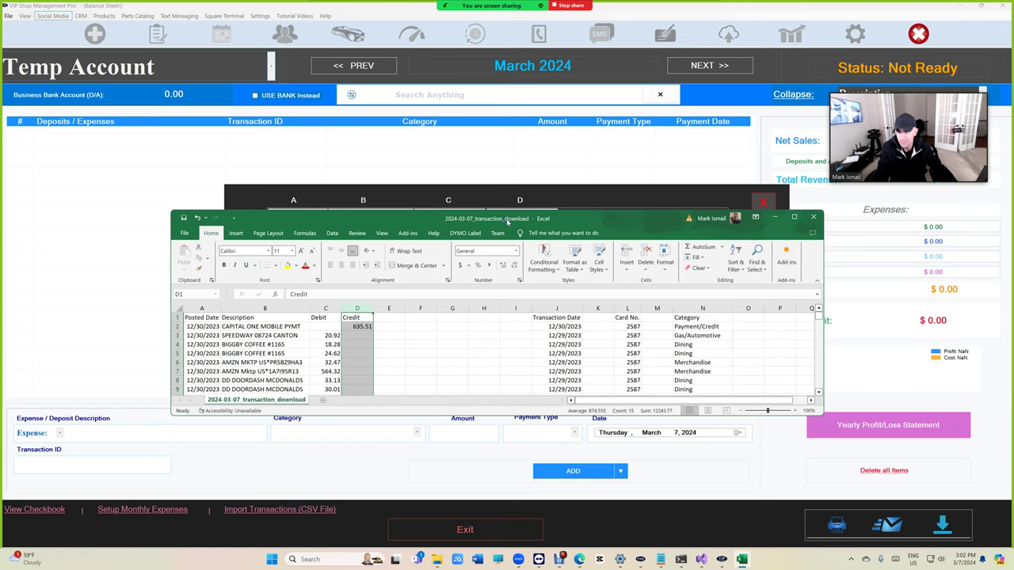
pyautogui.doubleClick(507, 221)
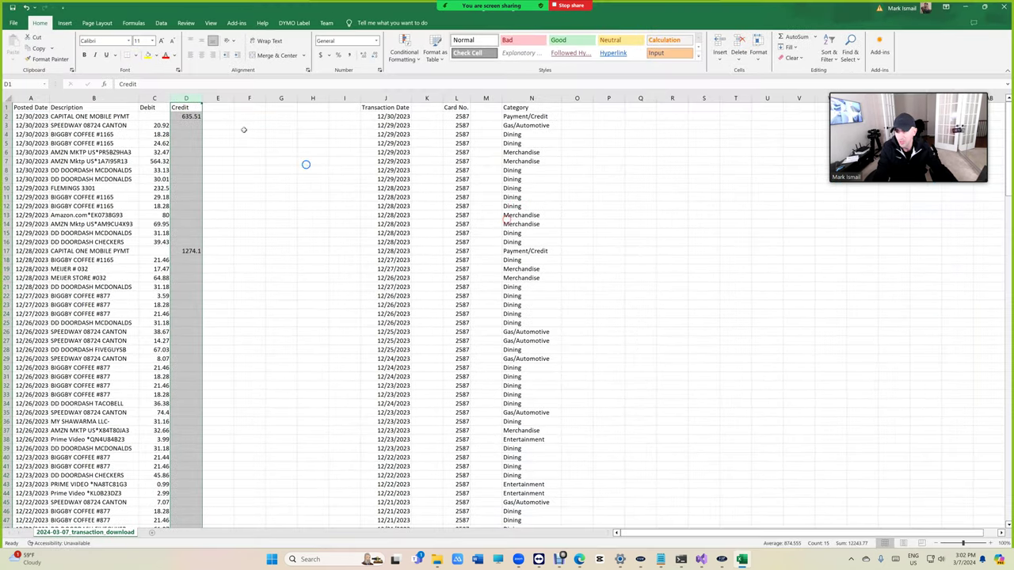
pyautogui.click(12, 20)
pyautogui.click(29, 168)
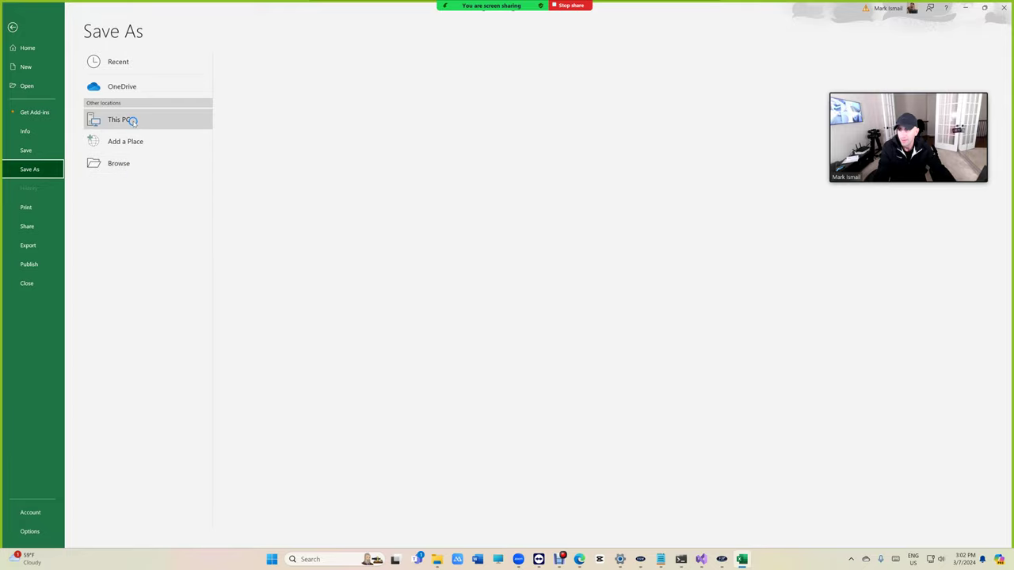
pyautogui.click(127, 164)
pyautogui.scroll(5, 41, 127)
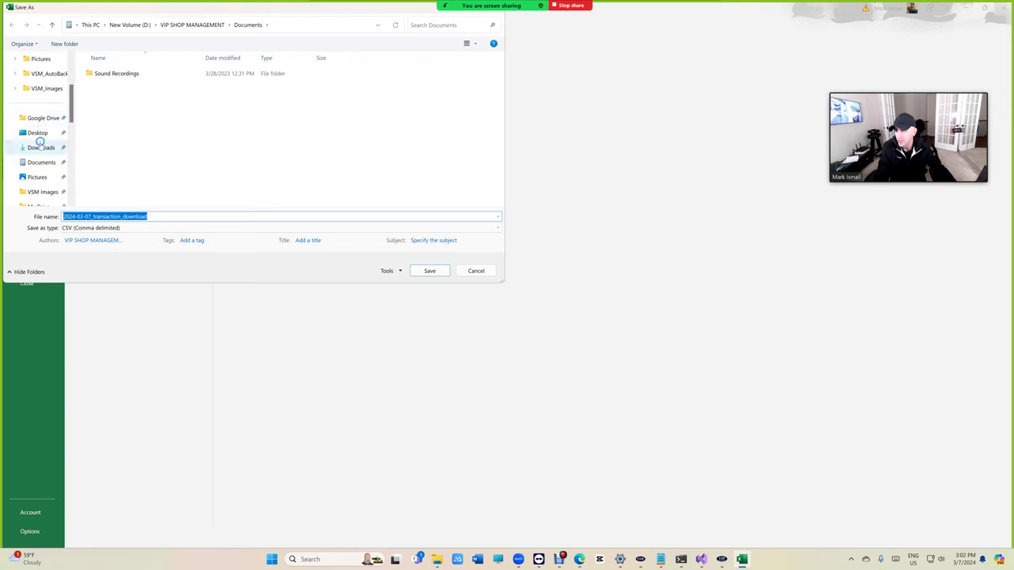
pyautogui.click(40, 147)
pyautogui.click(155, 217)
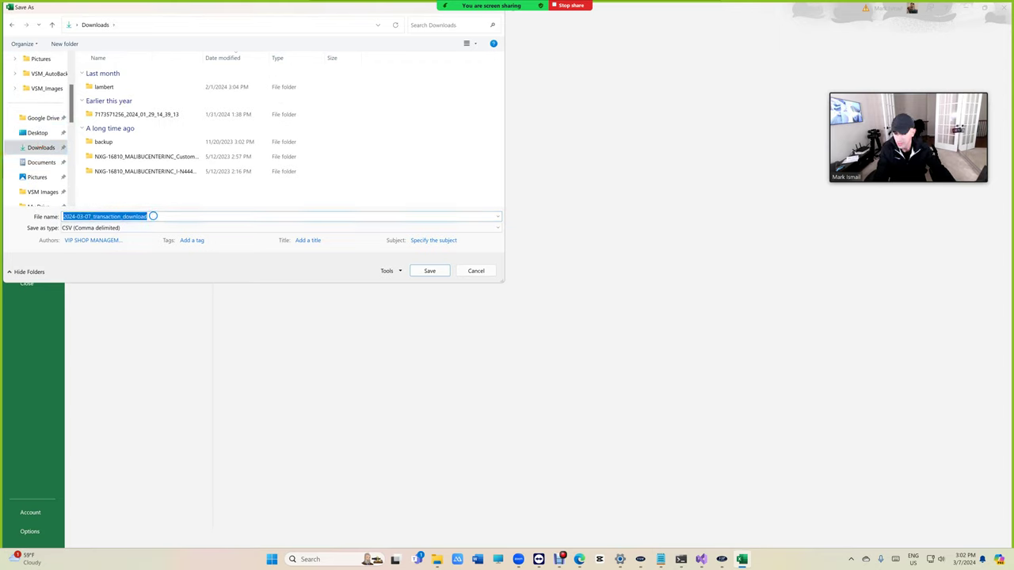
pyautogui.click(156, 217)
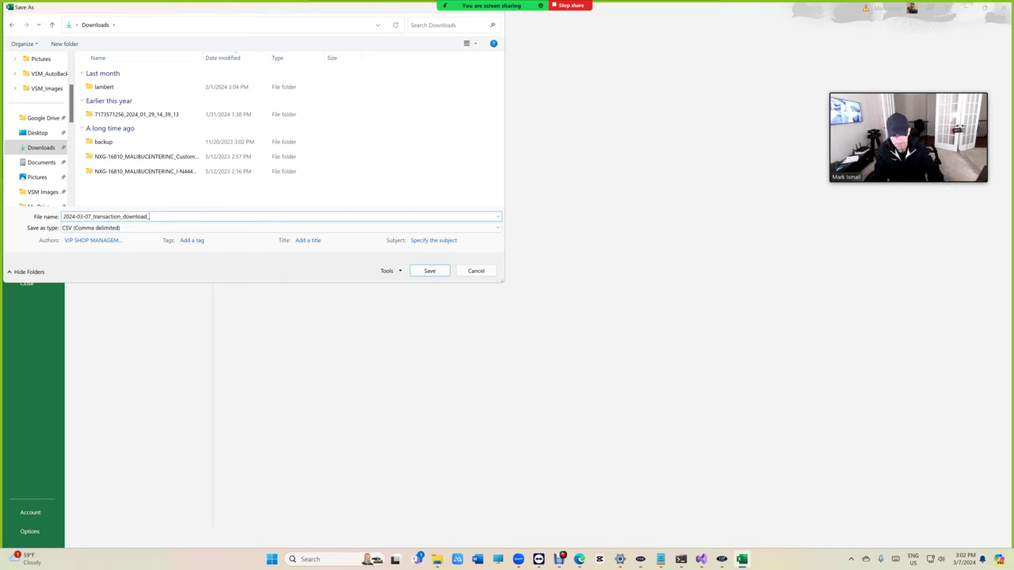
pyautogui.write('_test')
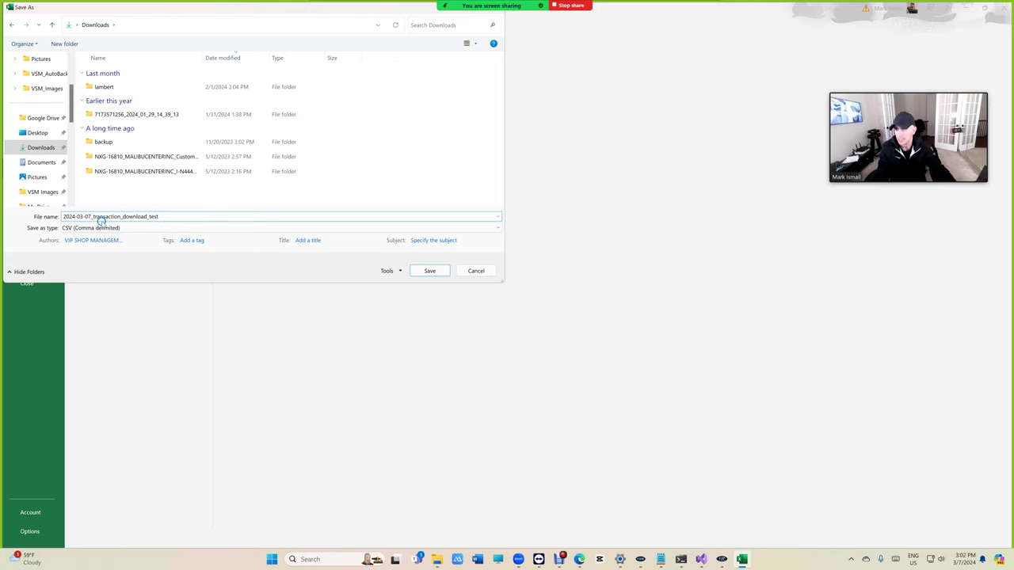
pyautogui.click(429, 271)
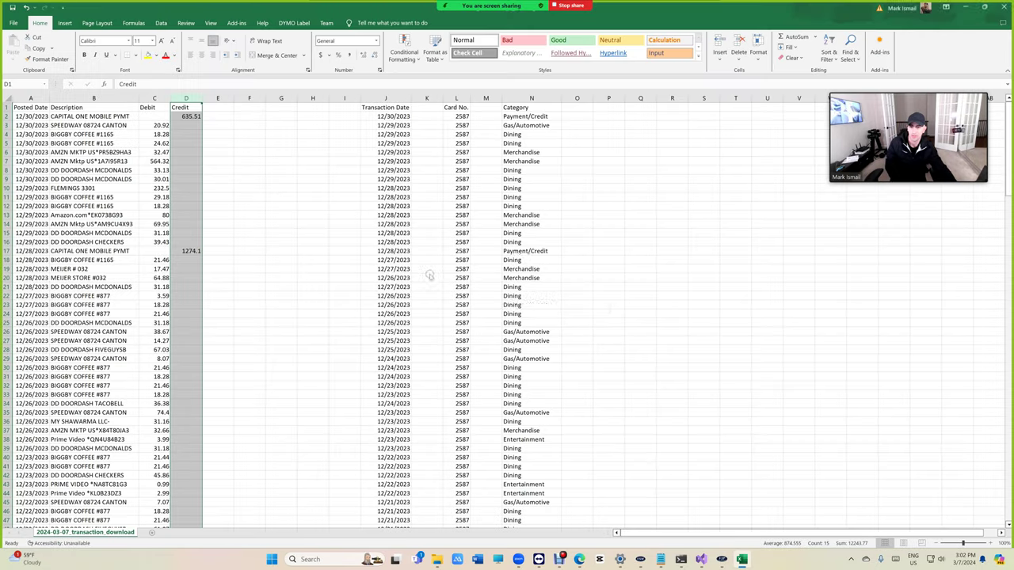
pyautogui.click(474, 306)
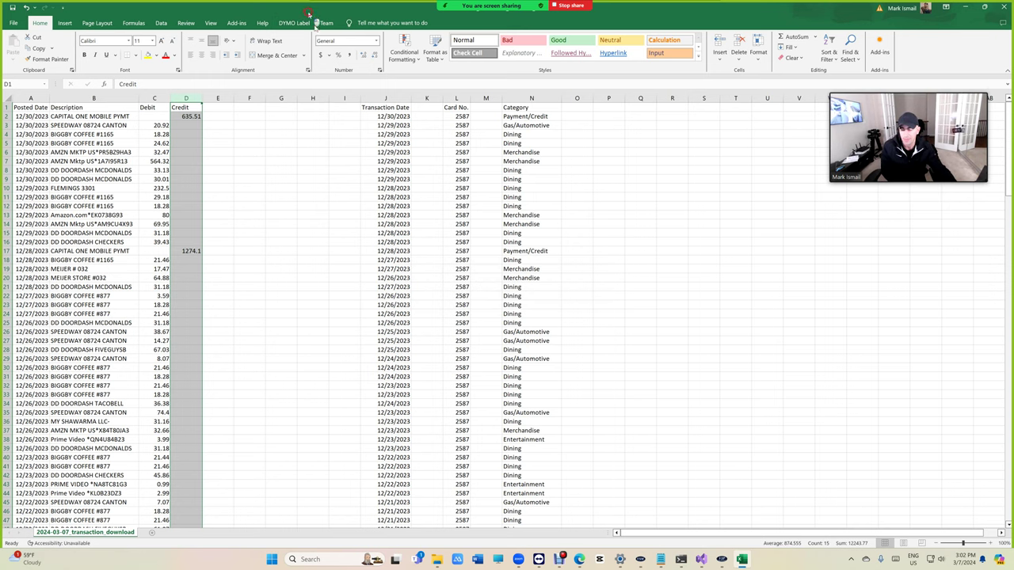
pyautogui.moveTo(312, 10); pyautogui.dragTo(608, 348)
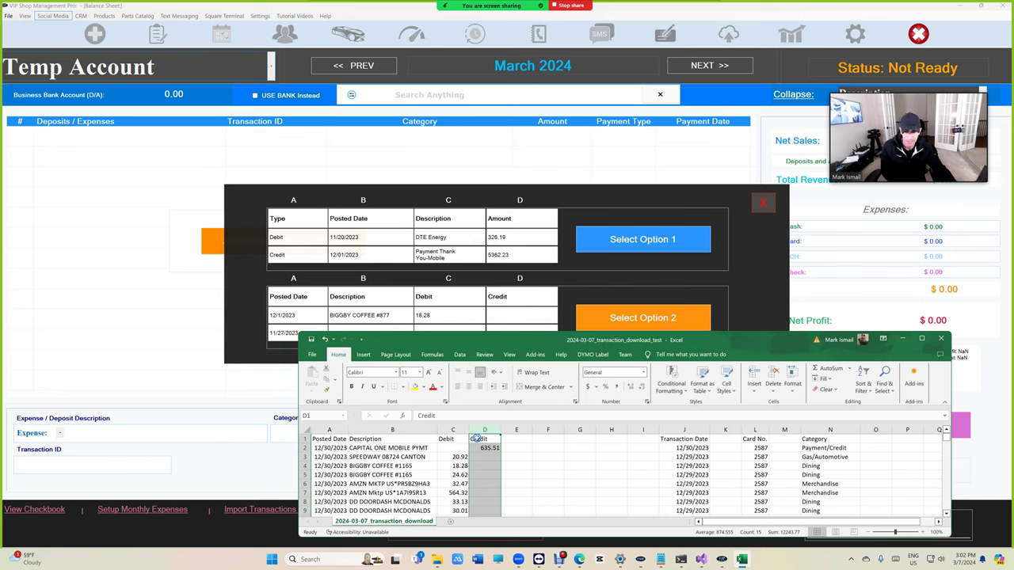
pyautogui.click(943, 340)
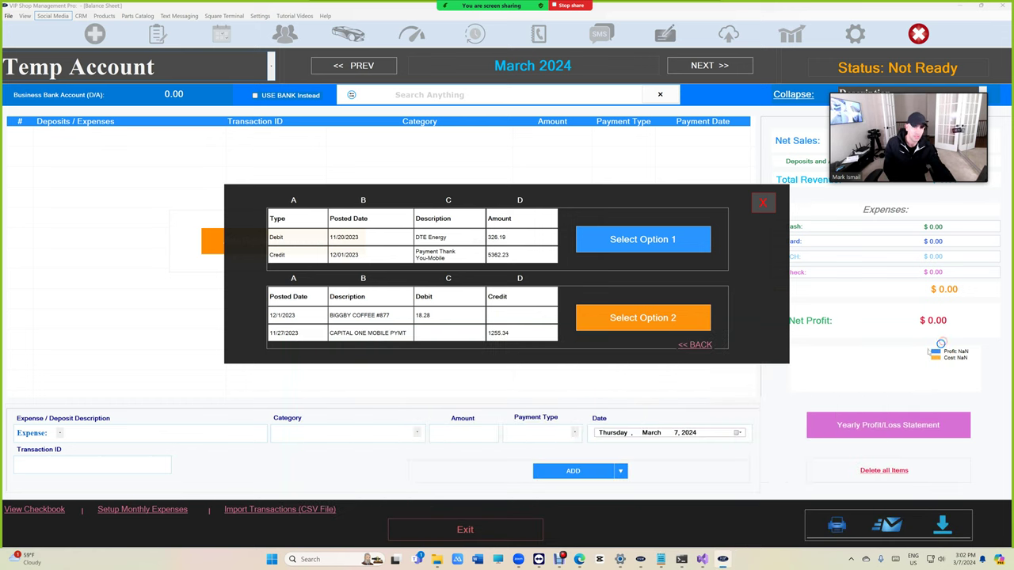
# Try to import 2024-03-07_transaction_download_test from Downloads in the Option 2 format with March 2024 as the selected month.
pyautogui.click(621, 320)
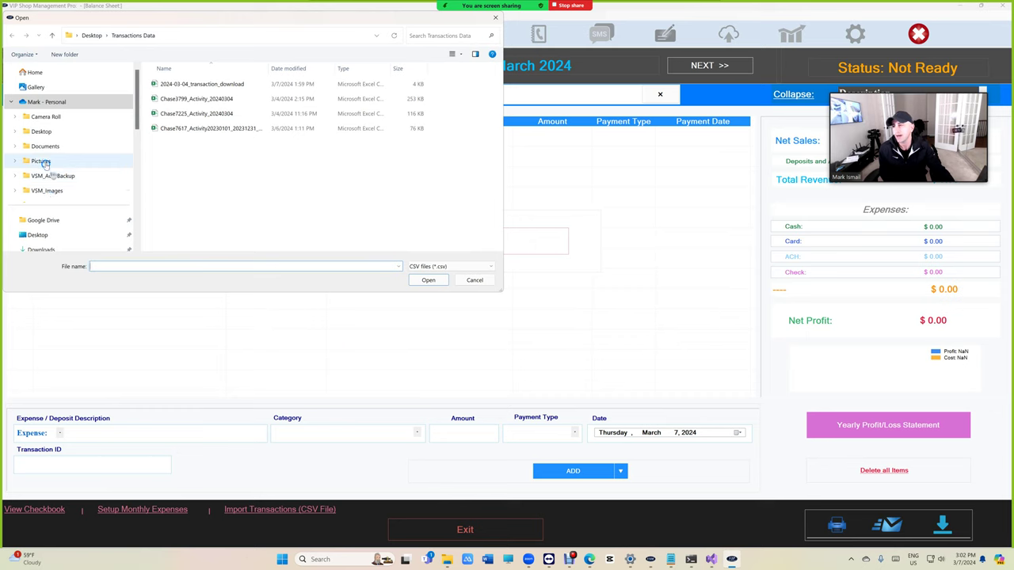
pyautogui.scroll(-1, 42, 170)
pyautogui.click(49, 204)
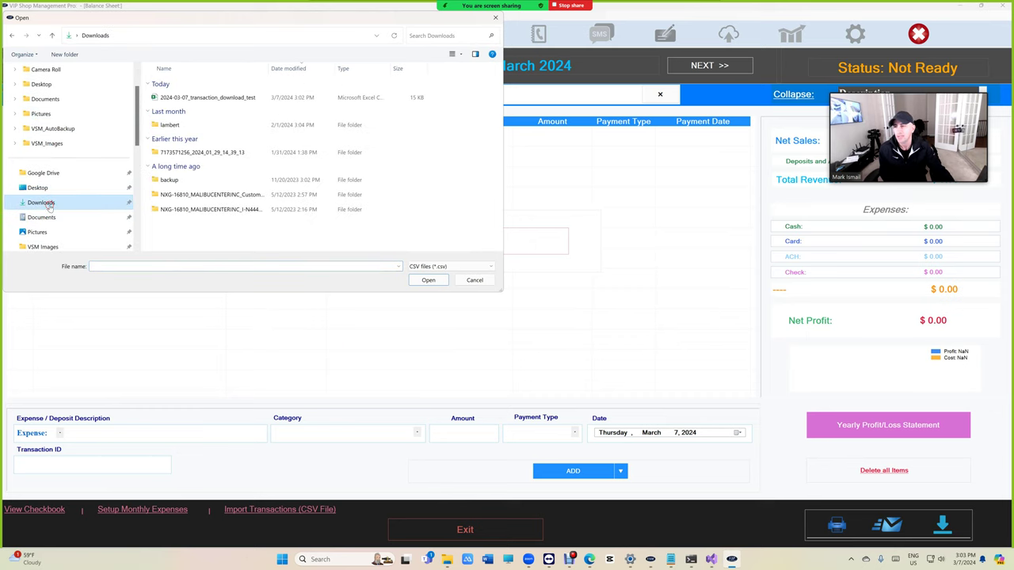
pyautogui.click(179, 98)
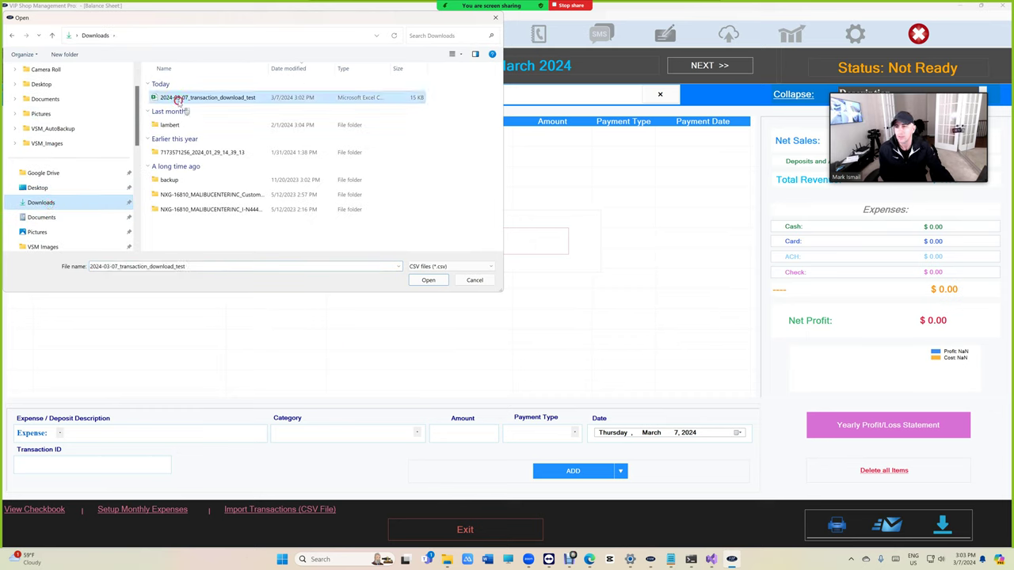
pyautogui.click(428, 281)
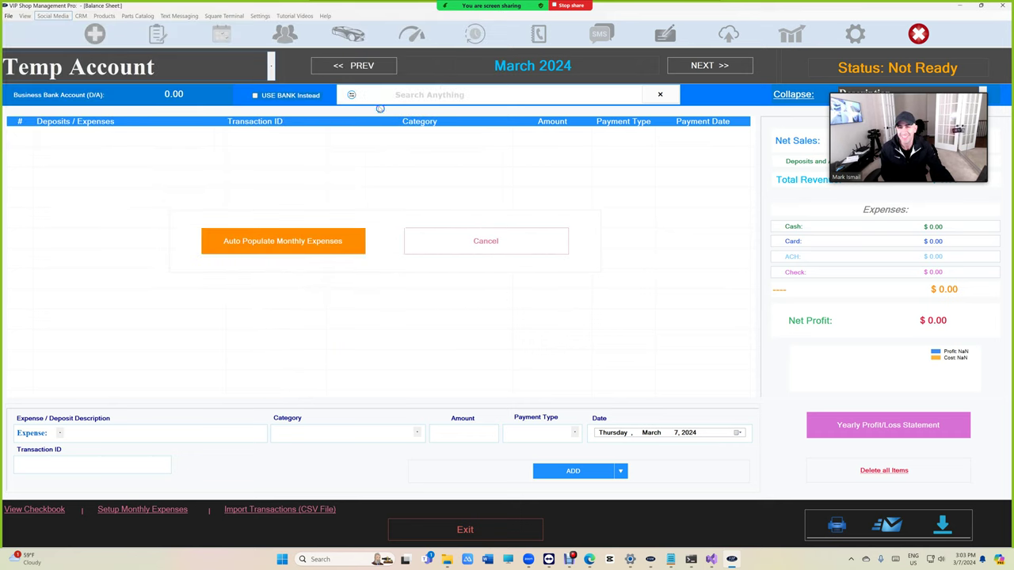
# Move the Temp Account balance sheet back from March 2024 to August 2023.
pyautogui.click(377, 71)
pyautogui.click(377, 72)
pyautogui.click(377, 71)
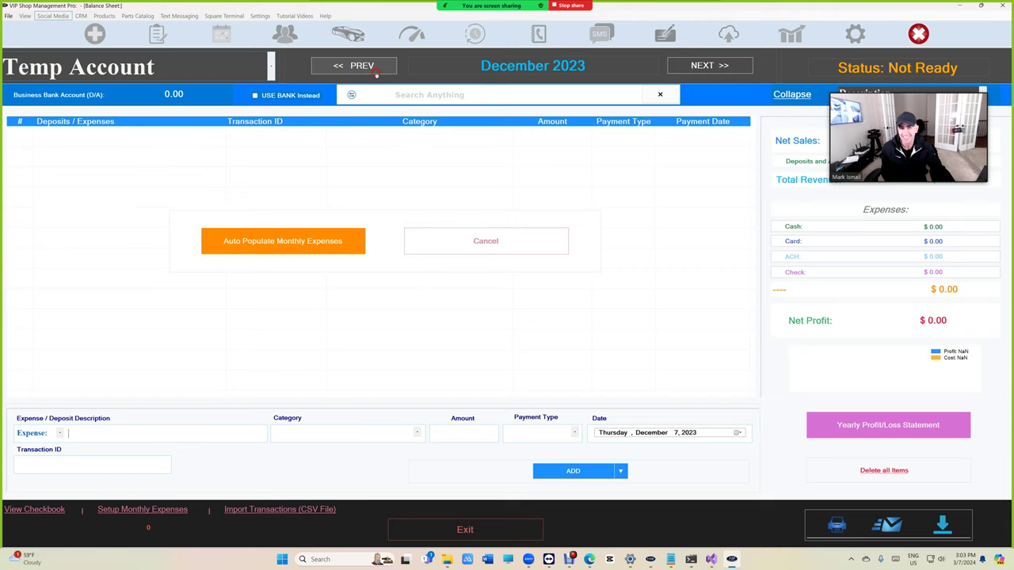
pyautogui.click(377, 71)
pyautogui.click(377, 72)
pyautogui.click(377, 72)
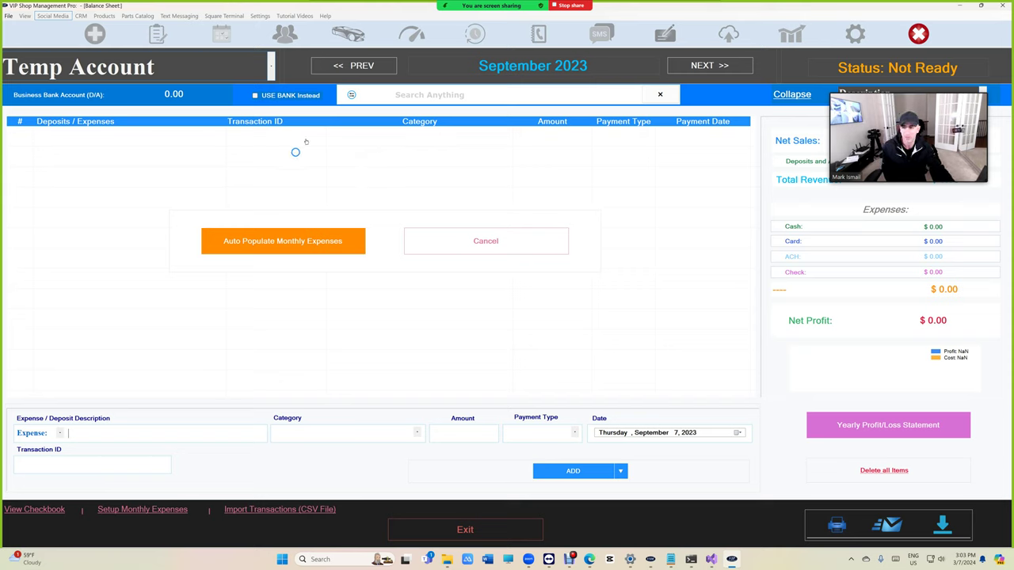
pyautogui.click(697, 65)
pyautogui.click(373, 67)
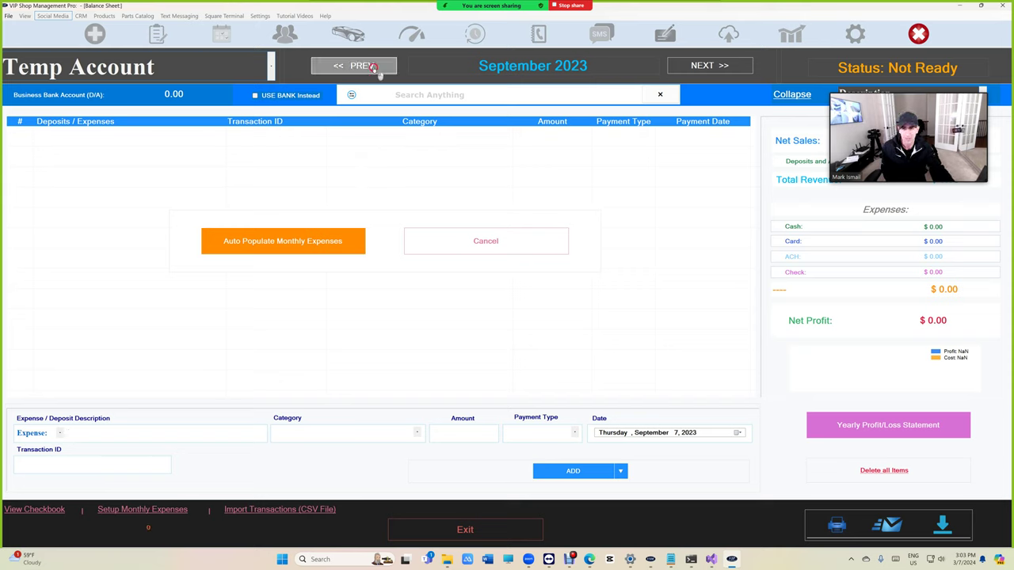
pyautogui.click(372, 67)
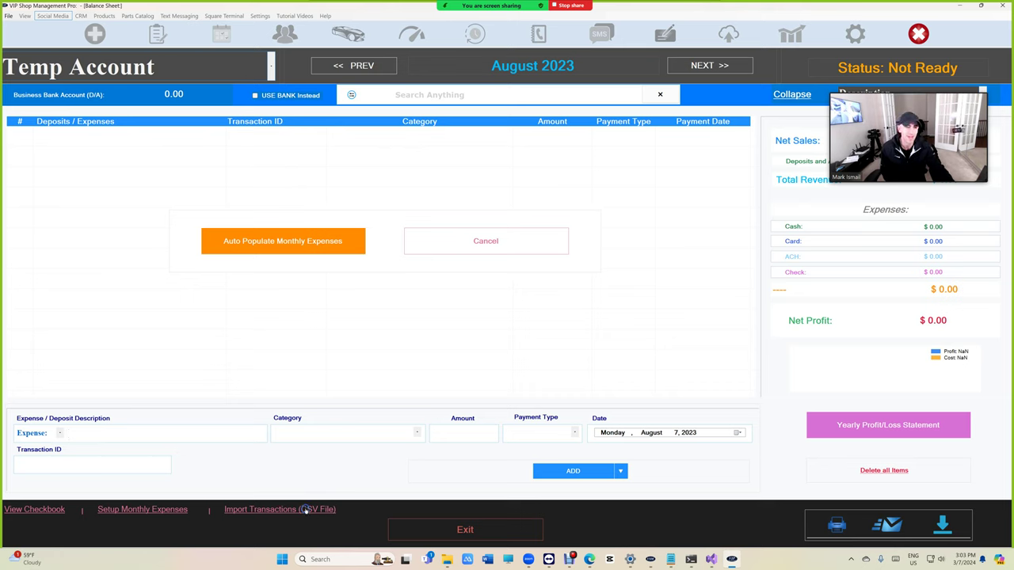
# Import 2024-03-07_transaction_download_test from Downloads into Temp Account for the whole selected year, using CHASE and the Option 2 format.
pyautogui.click(305, 509)
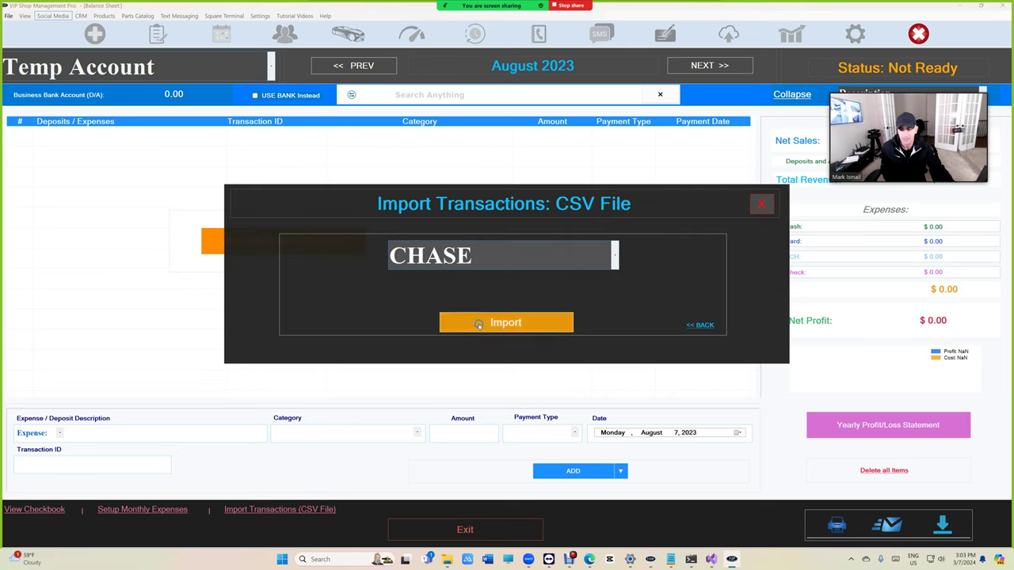
pyautogui.click(523, 322)
pyautogui.click(602, 316)
pyautogui.click(590, 315)
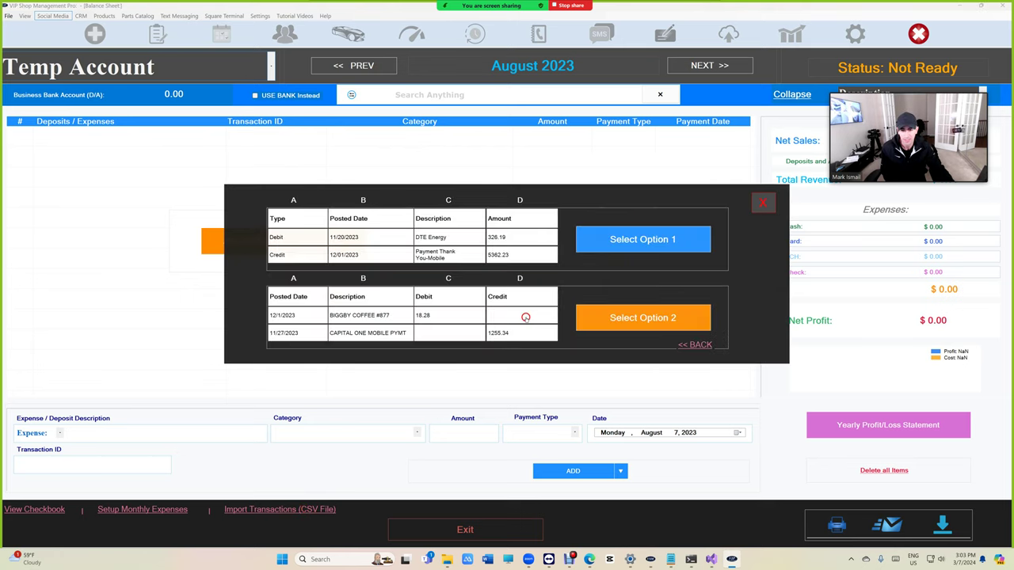
pyautogui.click(617, 318)
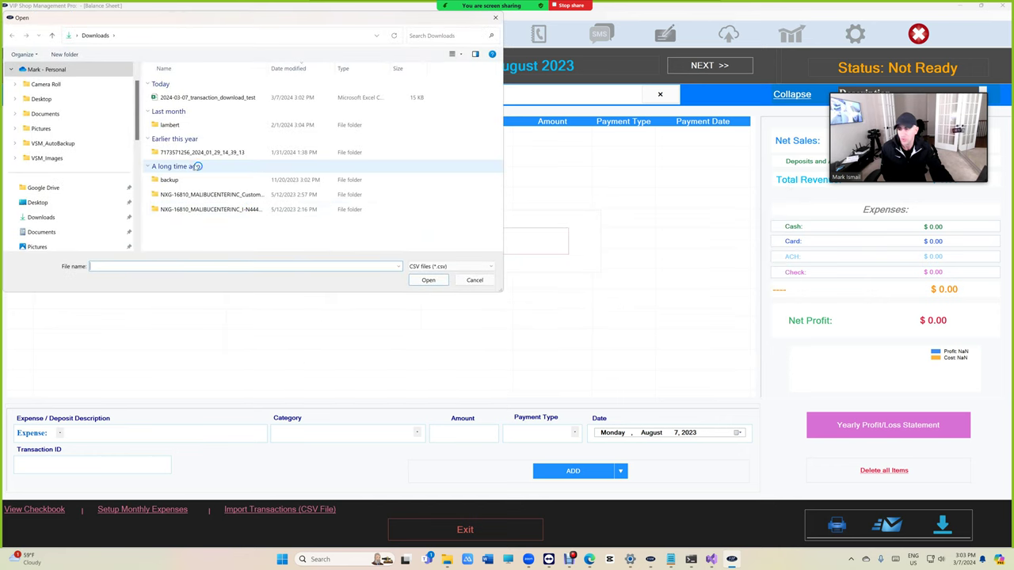
pyautogui.click(219, 97)
pyautogui.click(429, 280)
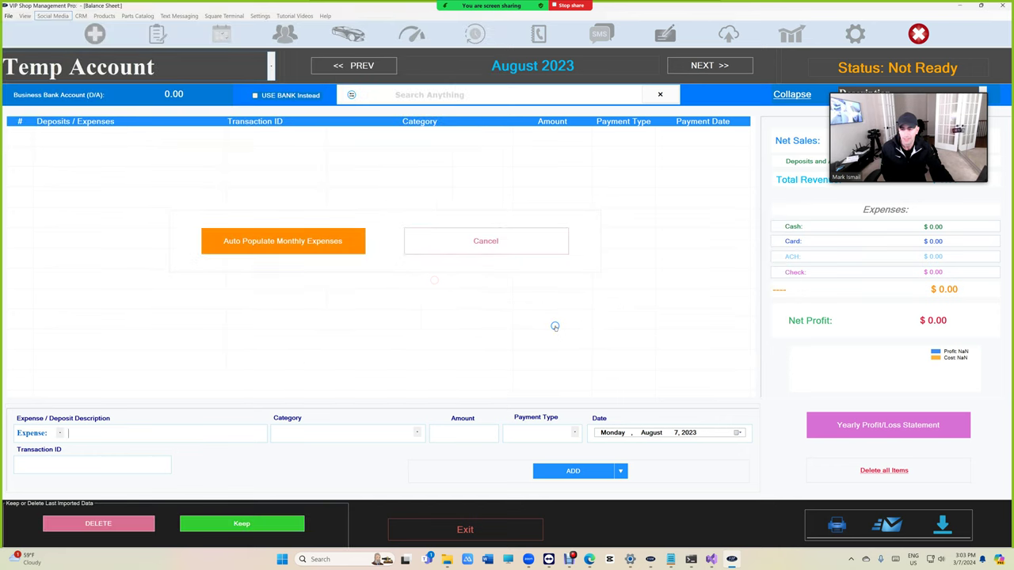
# Review the imported deposits and expenses by stepping through the months from July to December 2023.
pyautogui.click(365, 66)
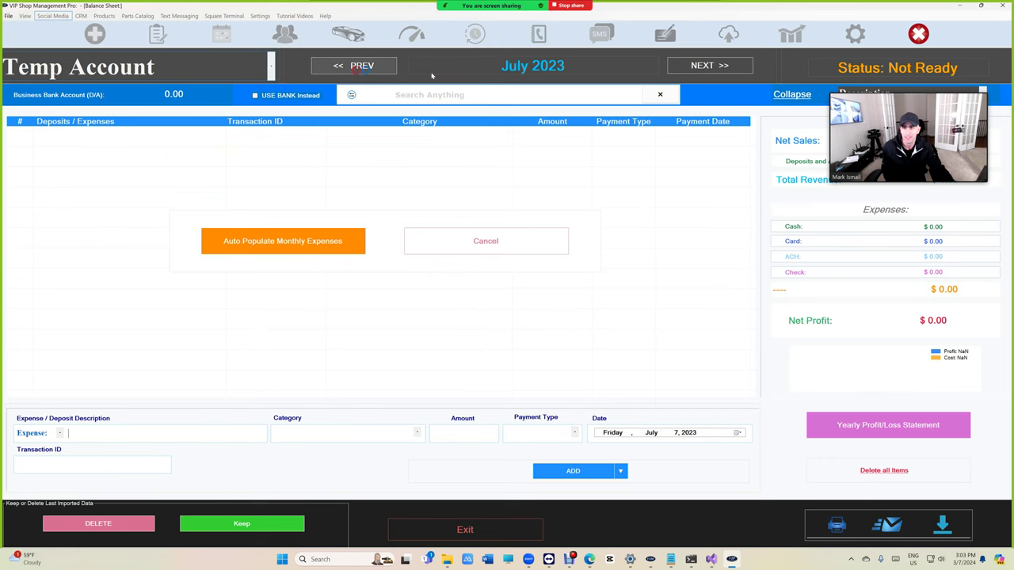
pyautogui.click(710, 66)
pyautogui.click(710, 67)
pyautogui.click(709, 67)
pyautogui.click(709, 67)
pyautogui.click(709, 67)
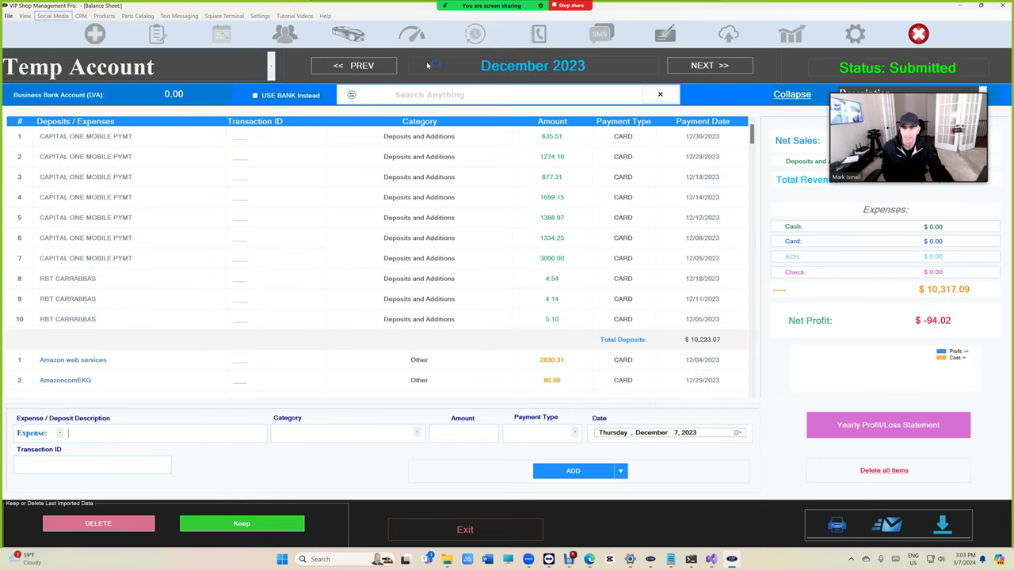
pyautogui.click(356, 66)
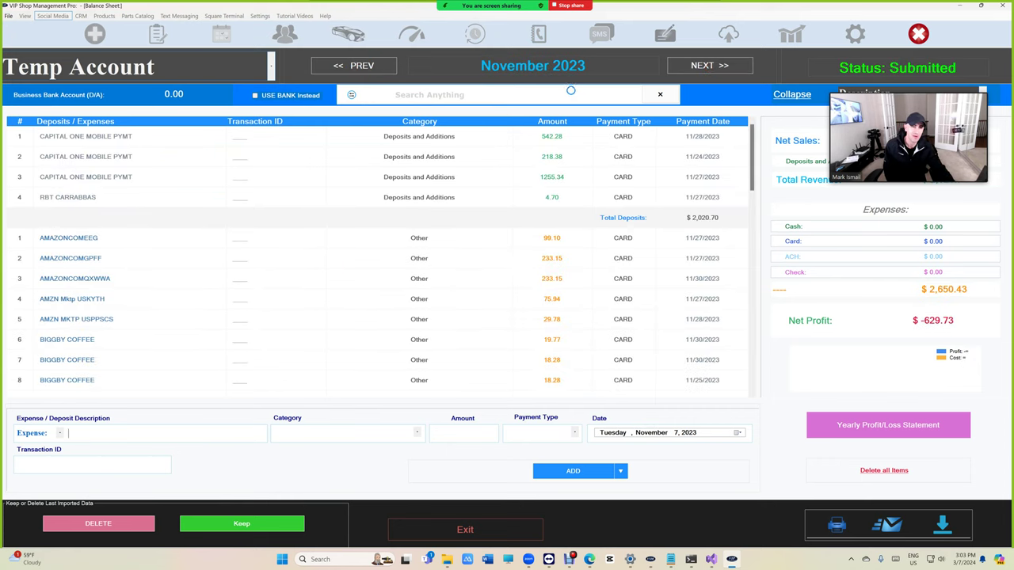
pyautogui.click(355, 66)
pyautogui.click(679, 68)
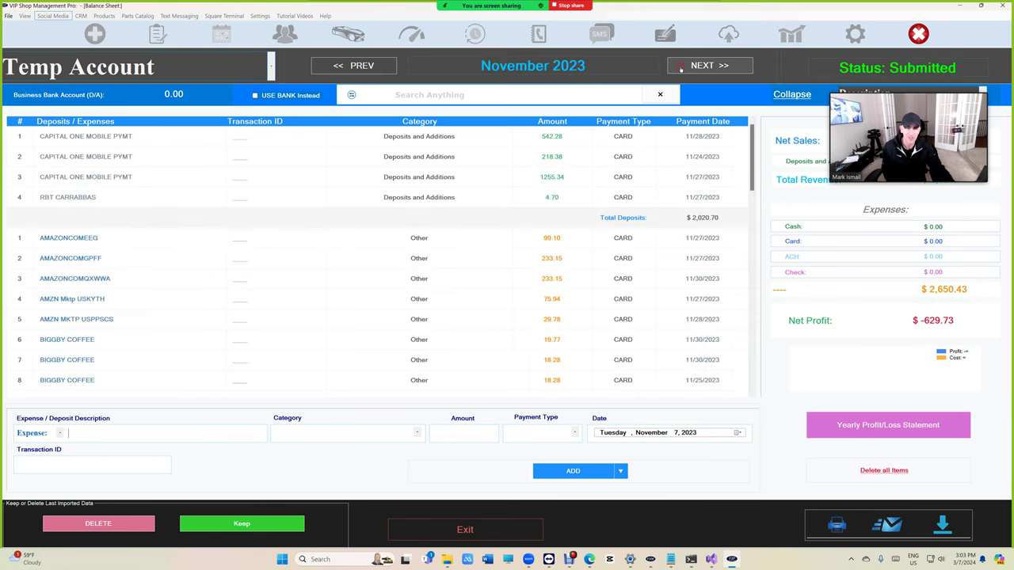
pyautogui.click(681, 68)
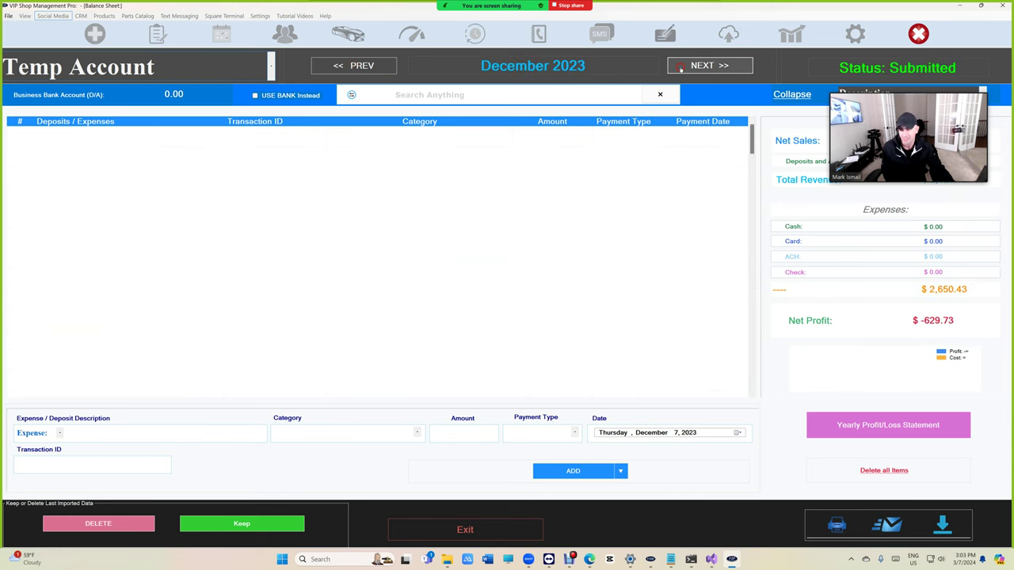
# Return to November 2023 and delete the last imported data from Temp Account.
pyautogui.click(353, 66)
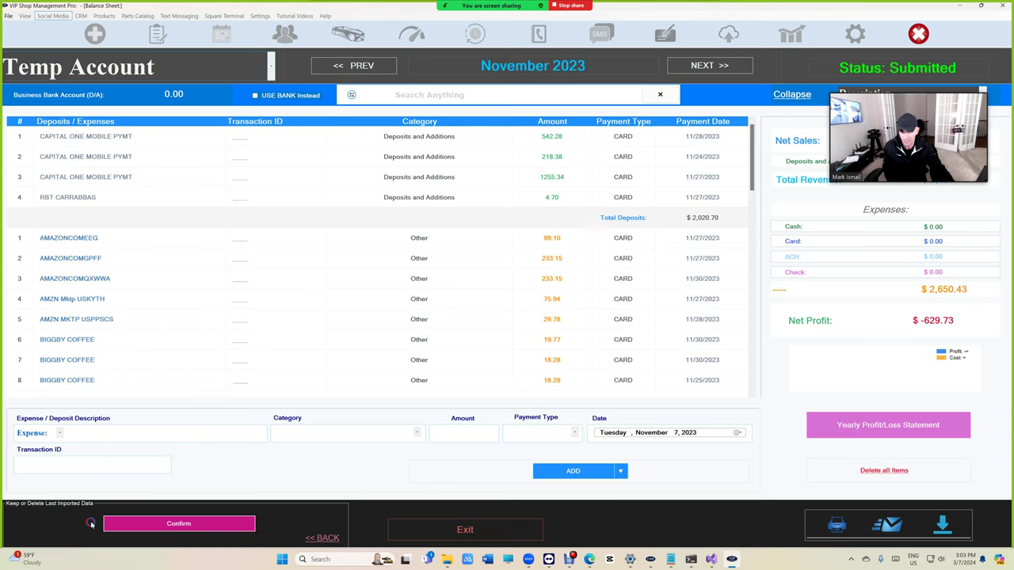
pyautogui.click(98, 523)
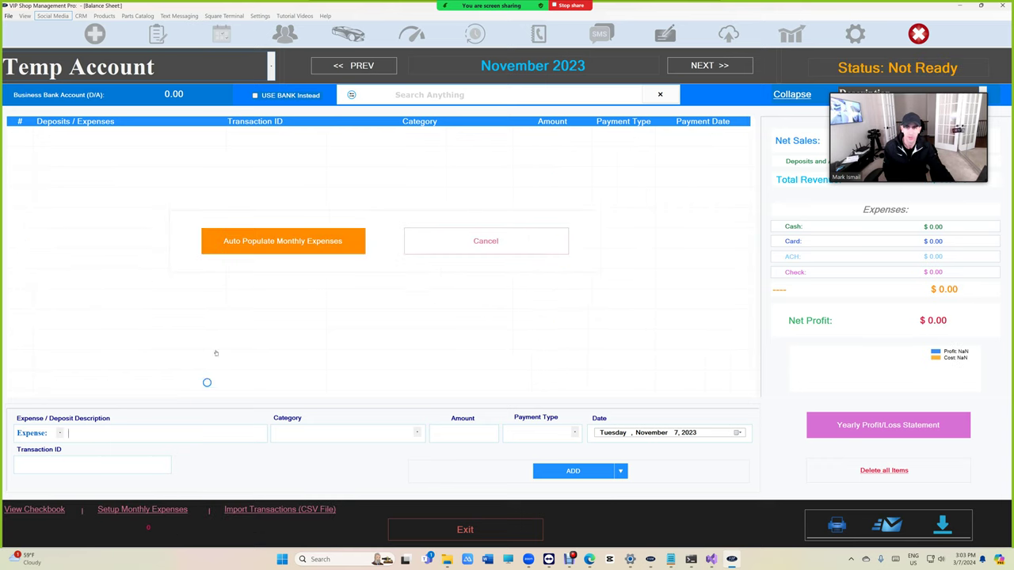
# Start a CHASE bank account/credit card CSV import into Temp Account for the whole selected year and bring up the format choices.
pyautogui.click(222, 69)
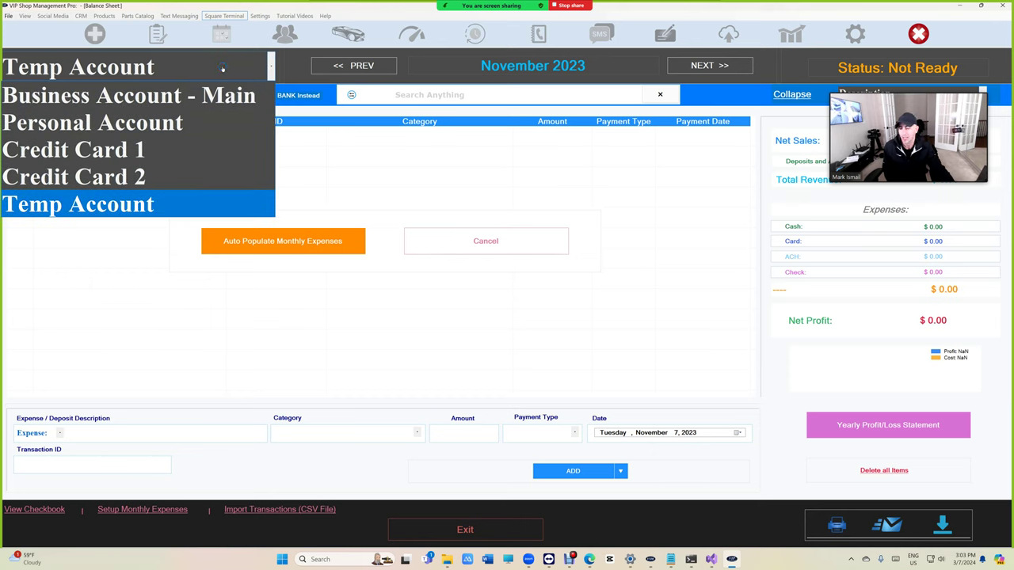
pyautogui.click(181, 203)
pyautogui.click(291, 510)
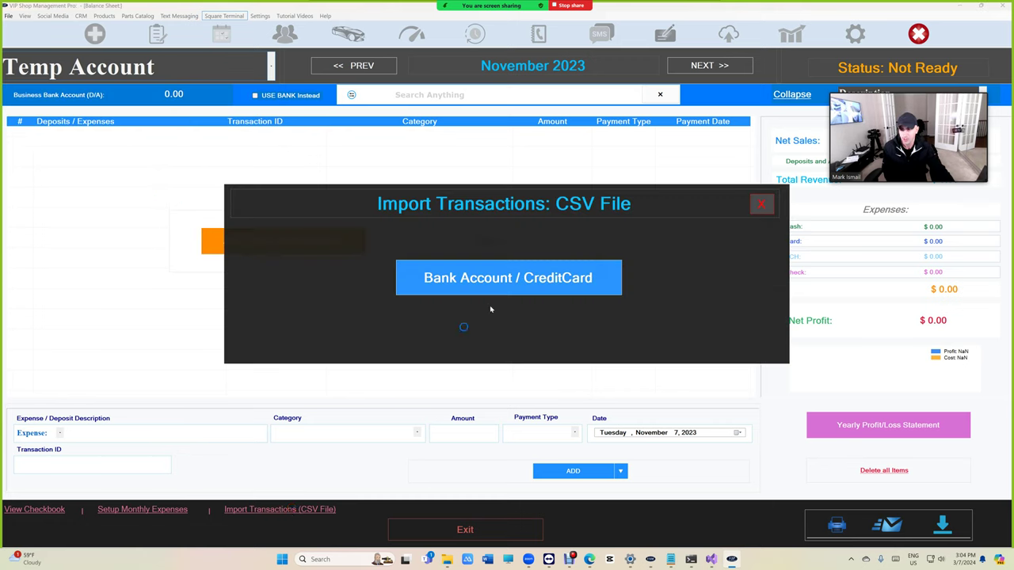
pyautogui.click(499, 281)
pyautogui.click(514, 327)
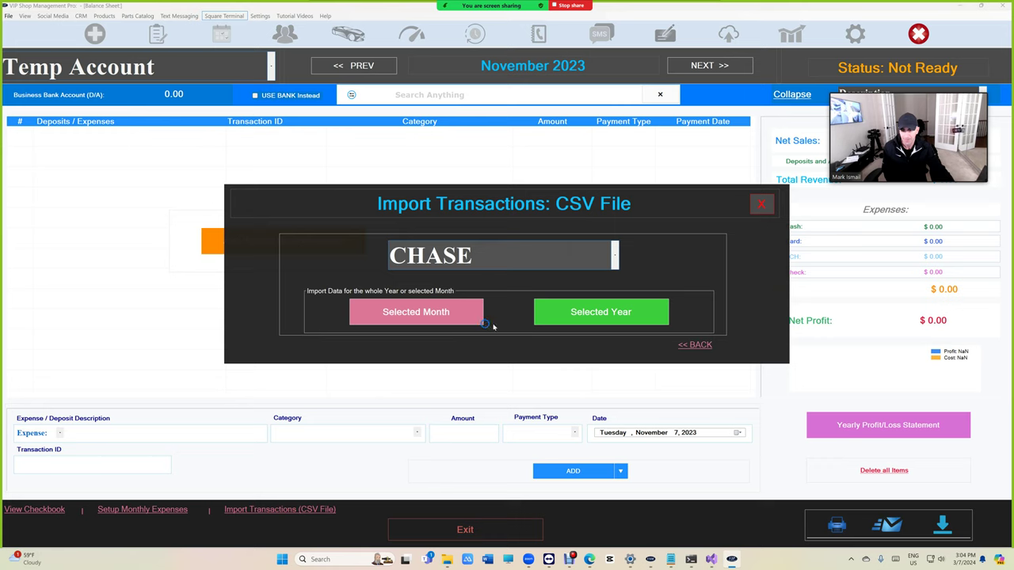
pyautogui.click(576, 320)
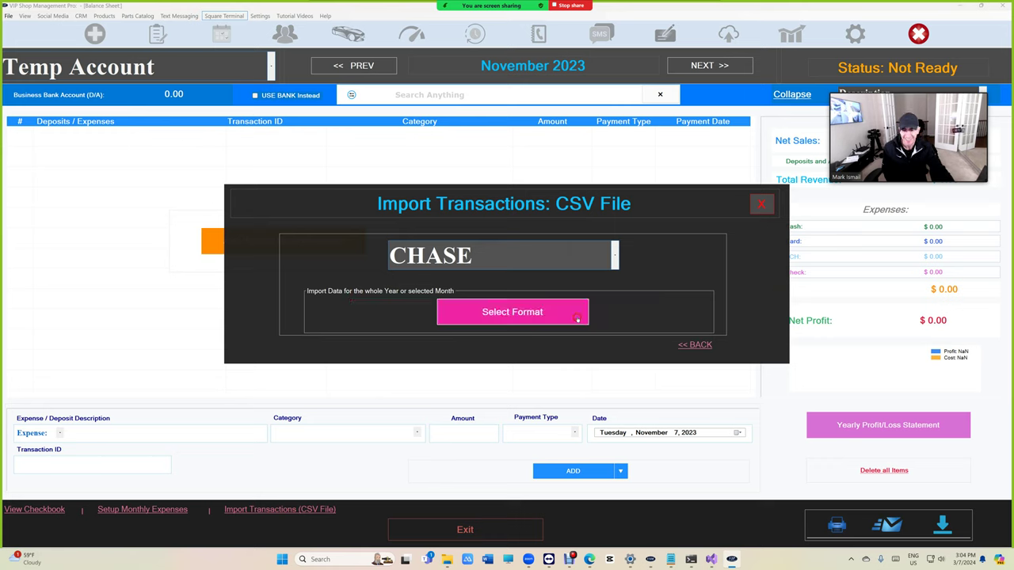
pyautogui.click(572, 317)
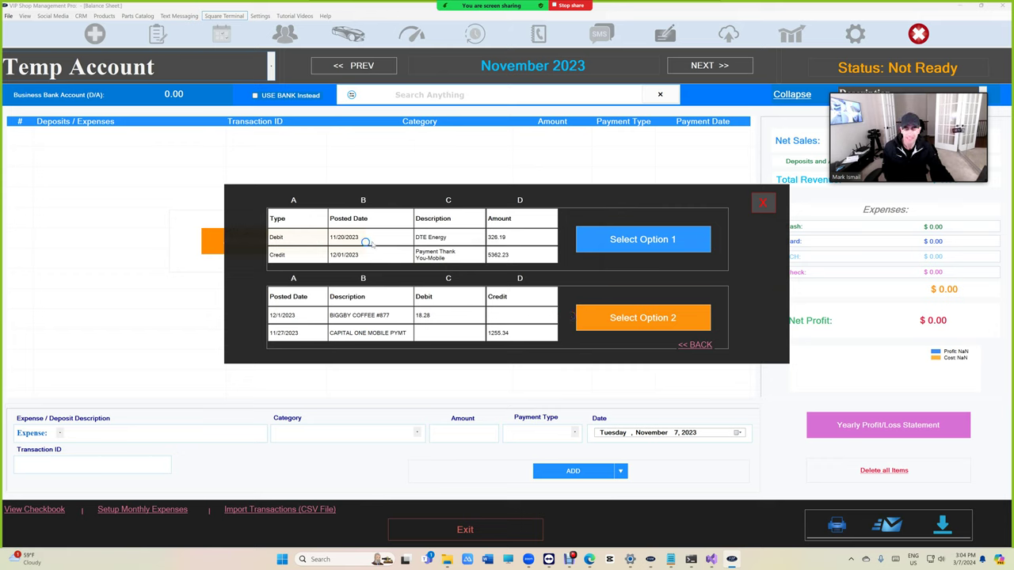
# Open the Chase activity CSV covering 20230101 to 20231231 from the Transactions Data folder and fit its date, description, amount and card columns.
pyautogui.moveTo(447, 560)
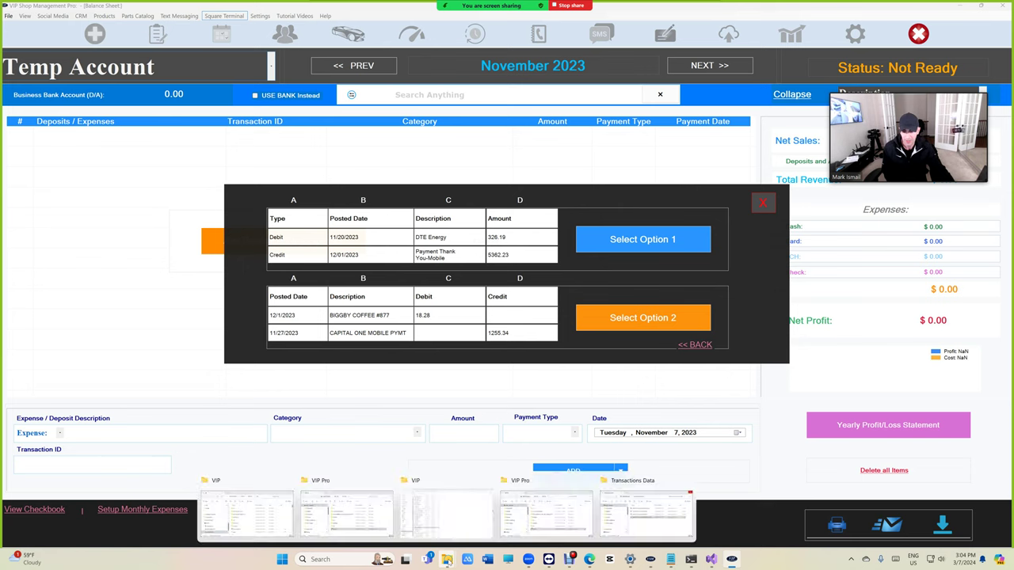
pyautogui.click(616, 524)
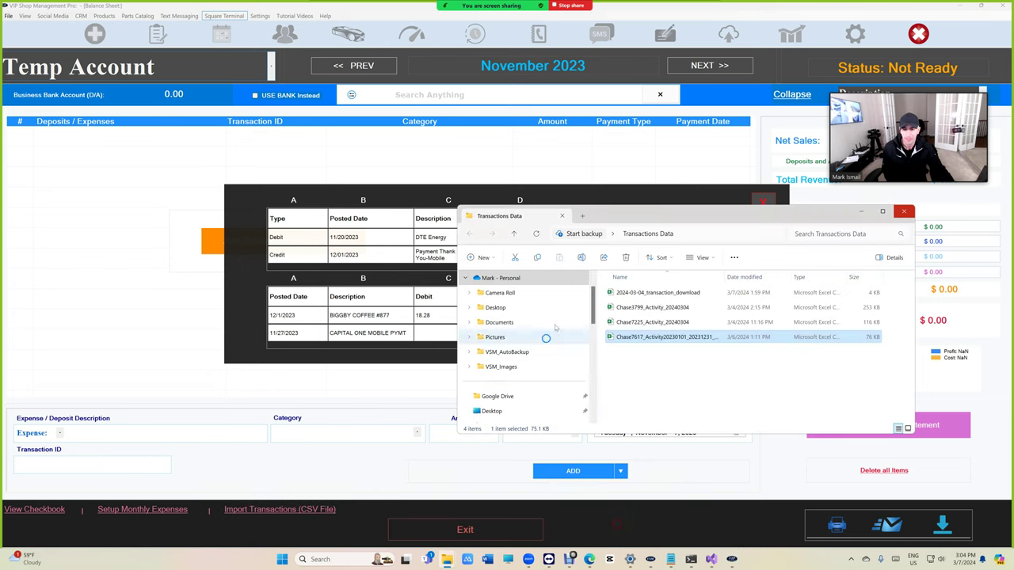
pyautogui.doubleClick(650, 339)
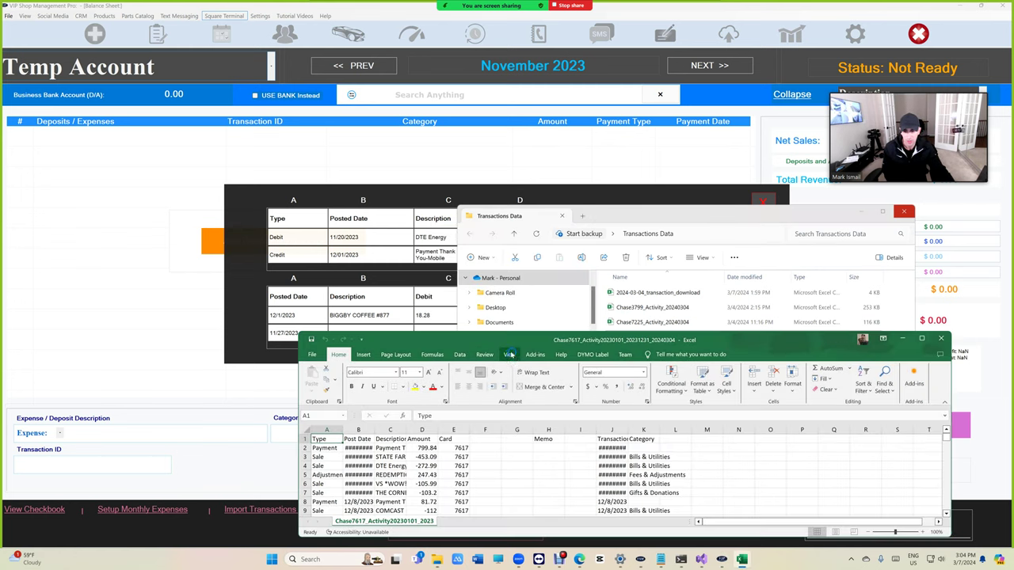
pyautogui.doubleClick(373, 429)
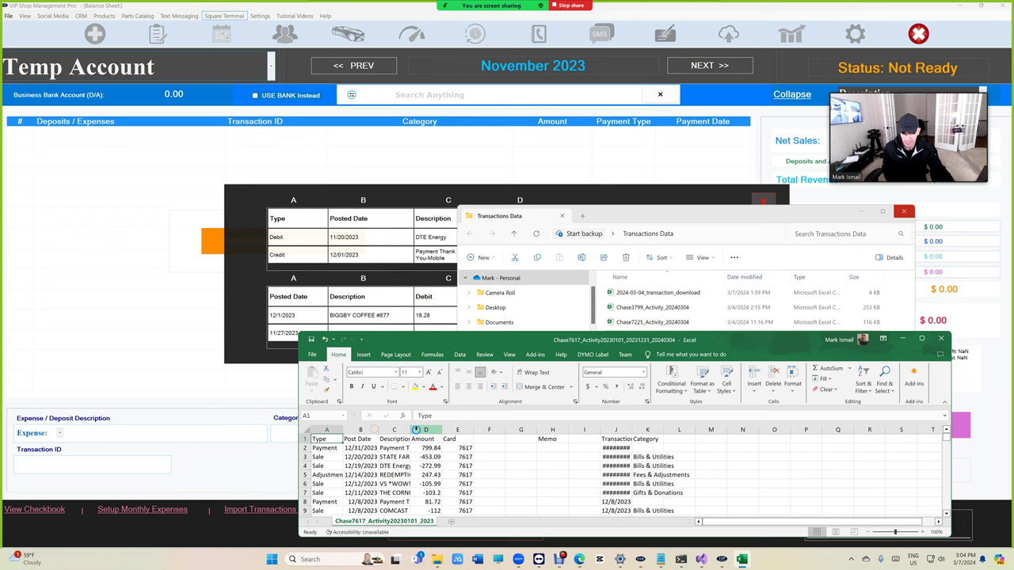
pyautogui.doubleClick(411, 429)
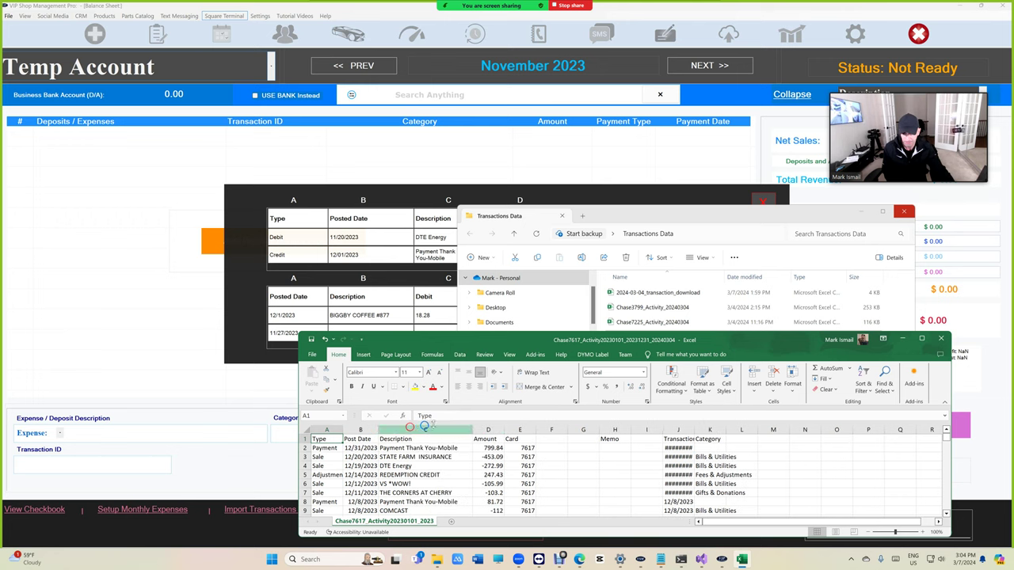
pyautogui.doubleClick(502, 429)
pyautogui.doubleClick(531, 428)
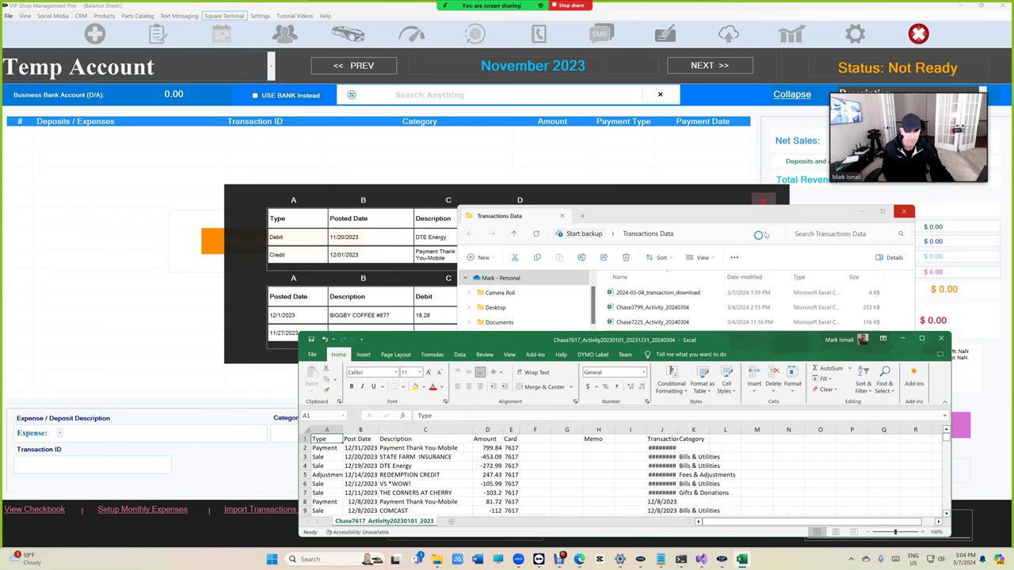
# Compare the CSV's Type, Post Date, Description and Amount columns with the Option 1 layout, and close the file without saving.
pyautogui.click(904, 211)
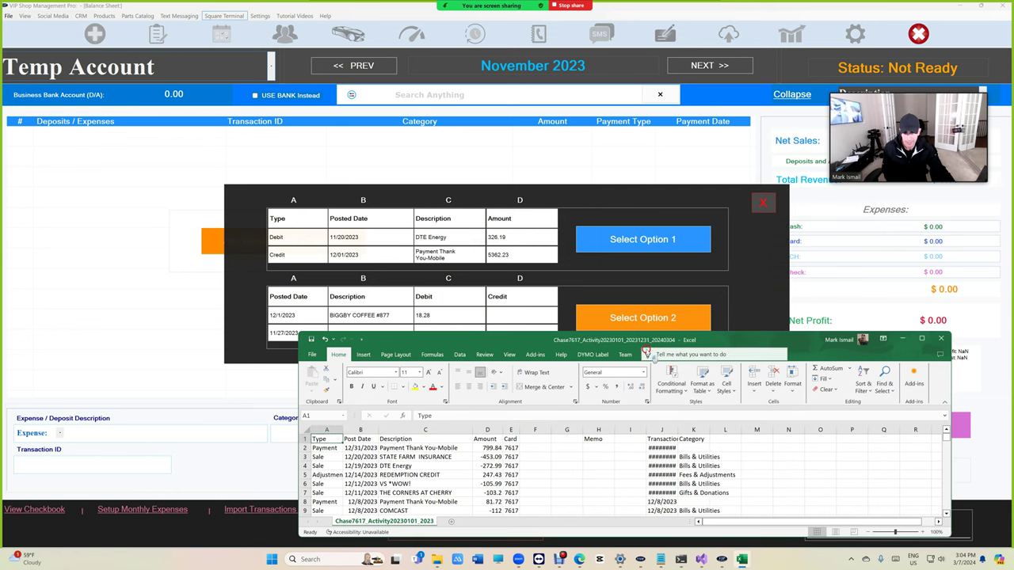
pyautogui.moveTo(746, 339); pyautogui.dragTo(644, 345)
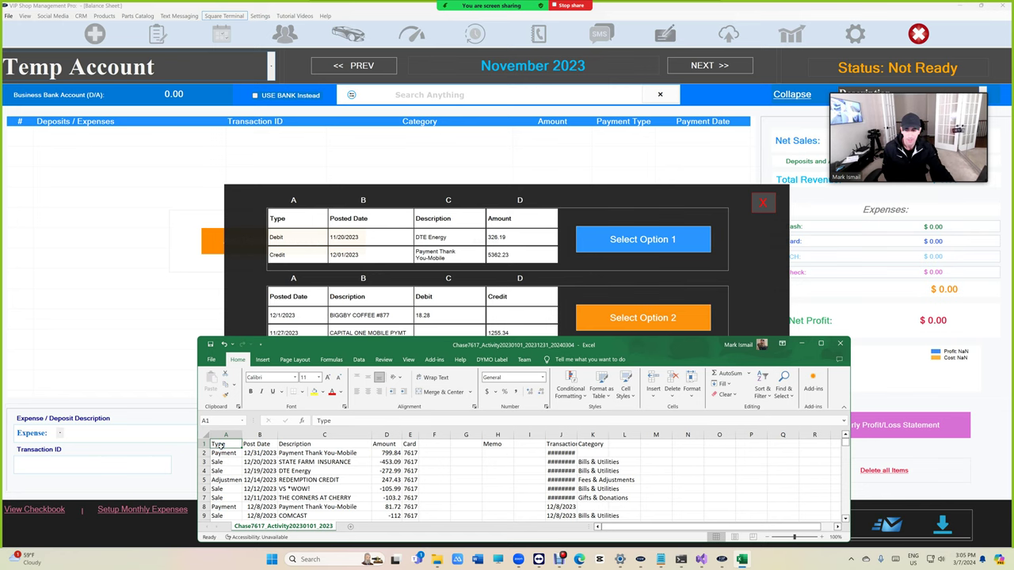
pyautogui.moveTo(372, 346); pyautogui.dragTo(483, 335)
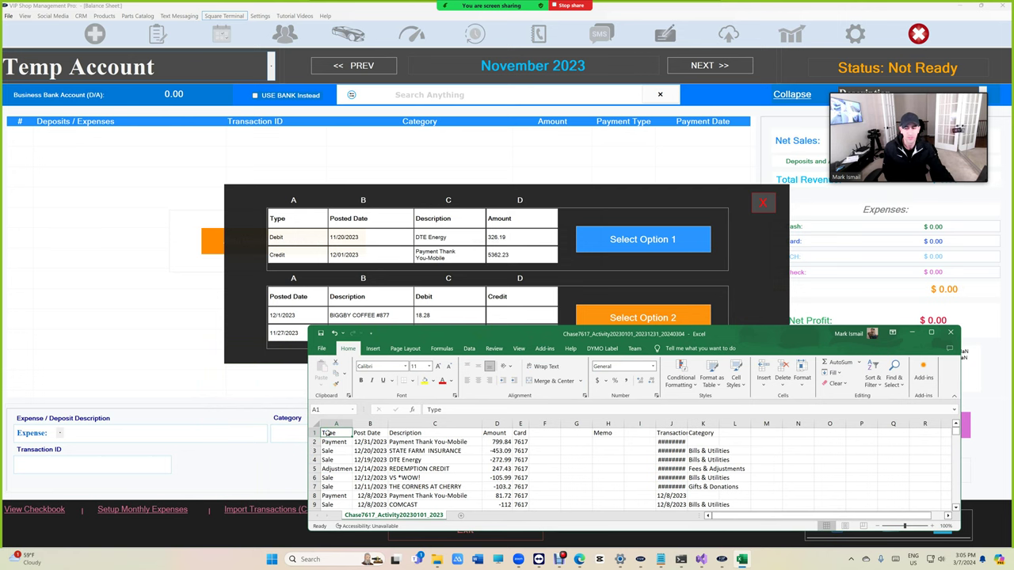
pyautogui.moveTo(425, 333); pyautogui.dragTo(356, 282)
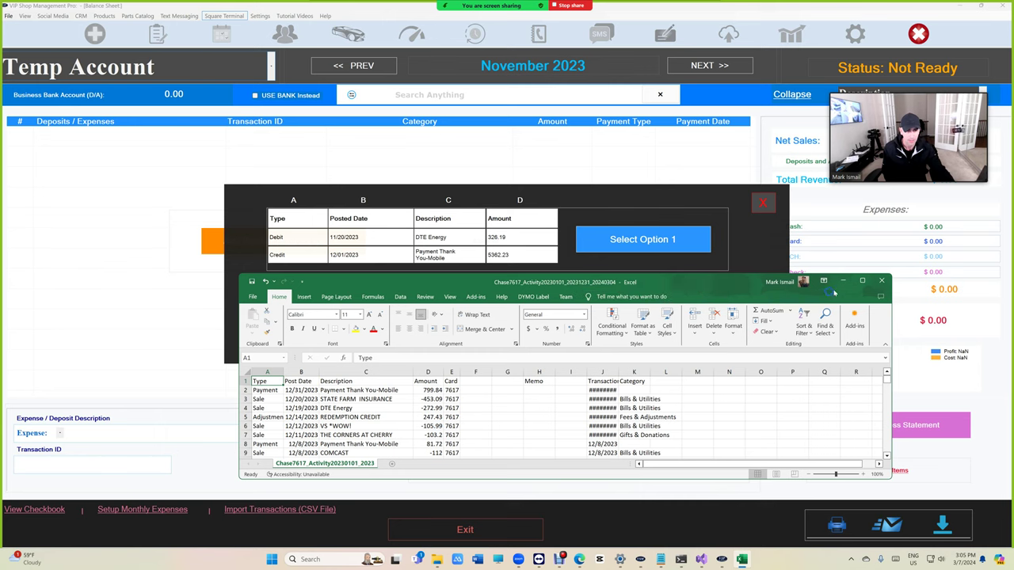
pyautogui.click(881, 281)
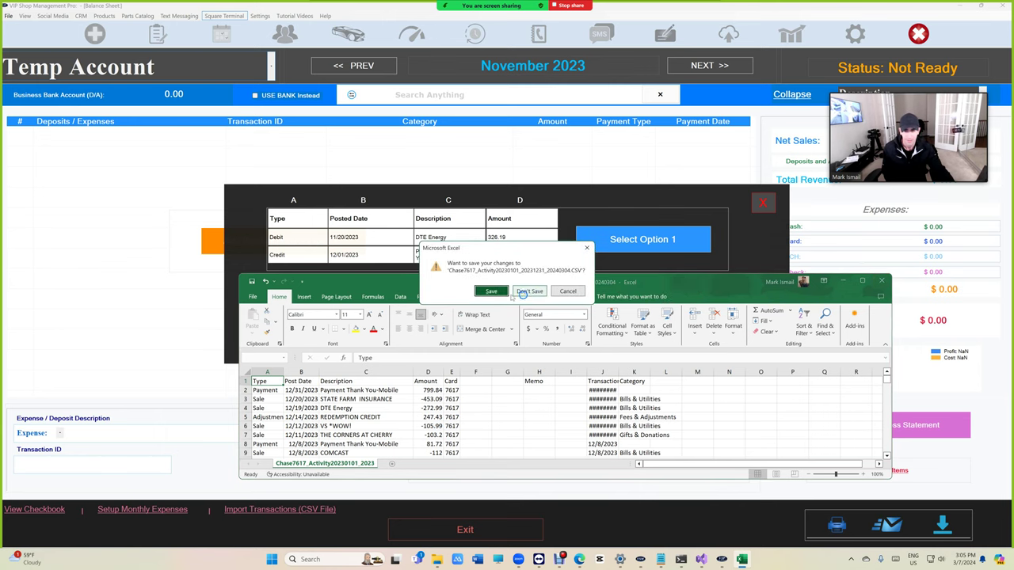
pyautogui.click(570, 293)
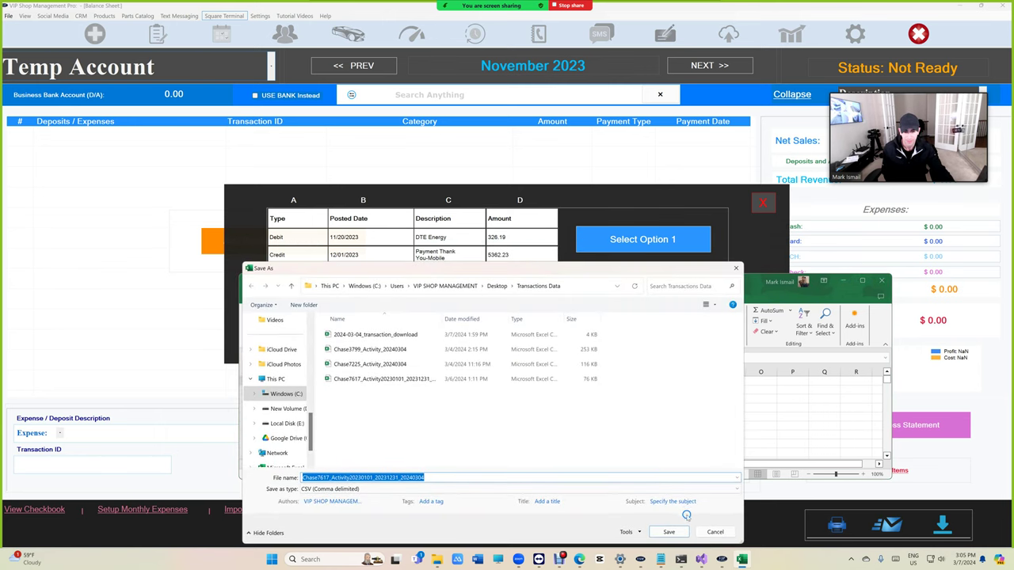
pyautogui.click(710, 533)
pyautogui.click(529, 291)
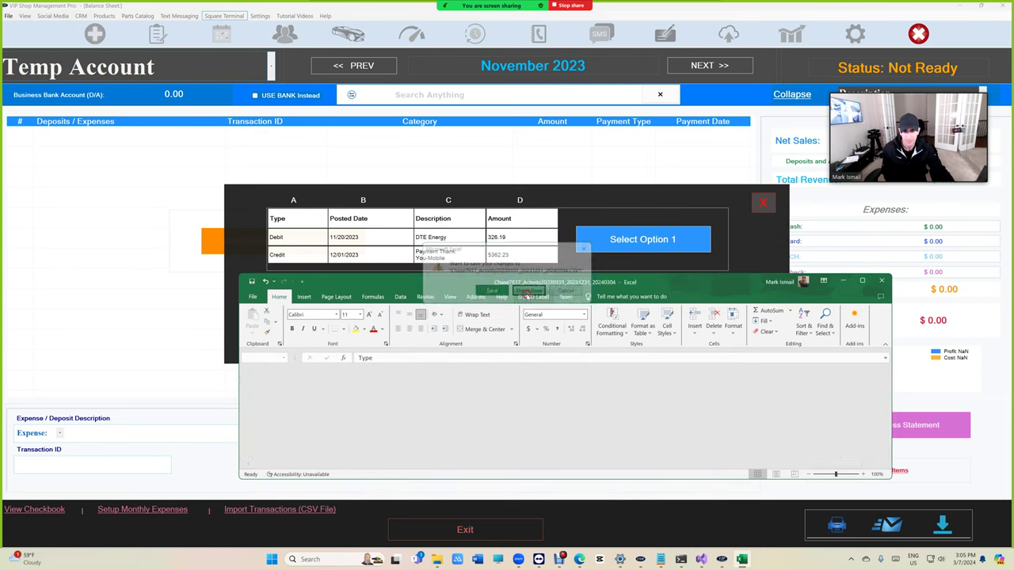
# Choose the Option 1 format for the import and browse to the Transactions Data folder on the Desktop.
pyautogui.click(640, 239)
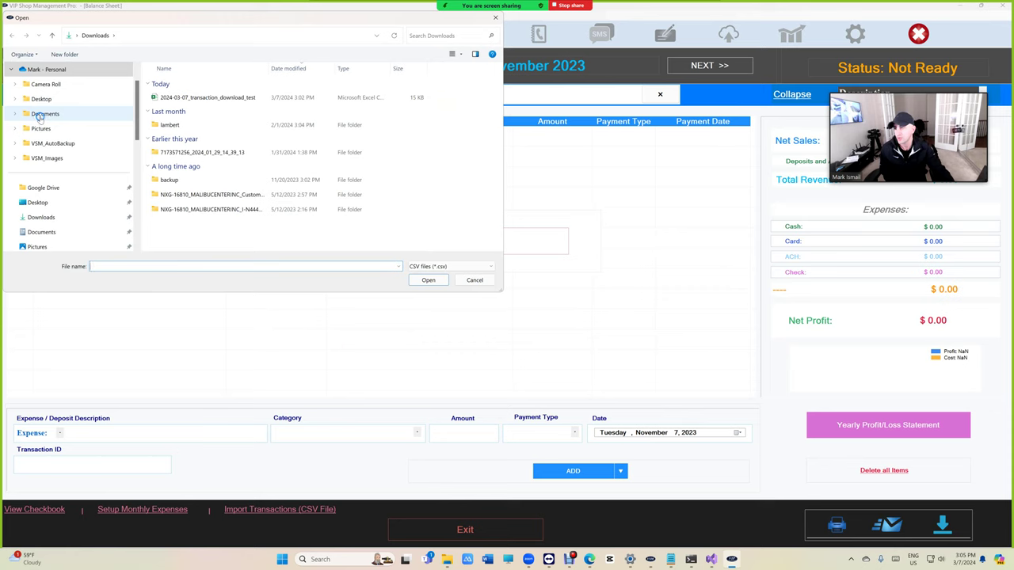
pyautogui.click(59, 98)
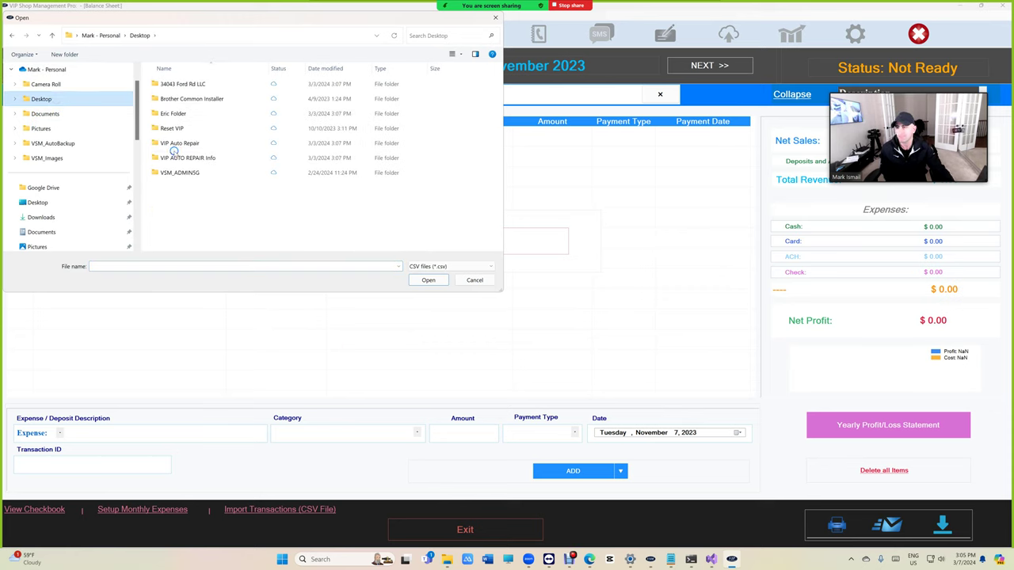
pyautogui.click(39, 202)
pyautogui.scroll(-5, 270, 191)
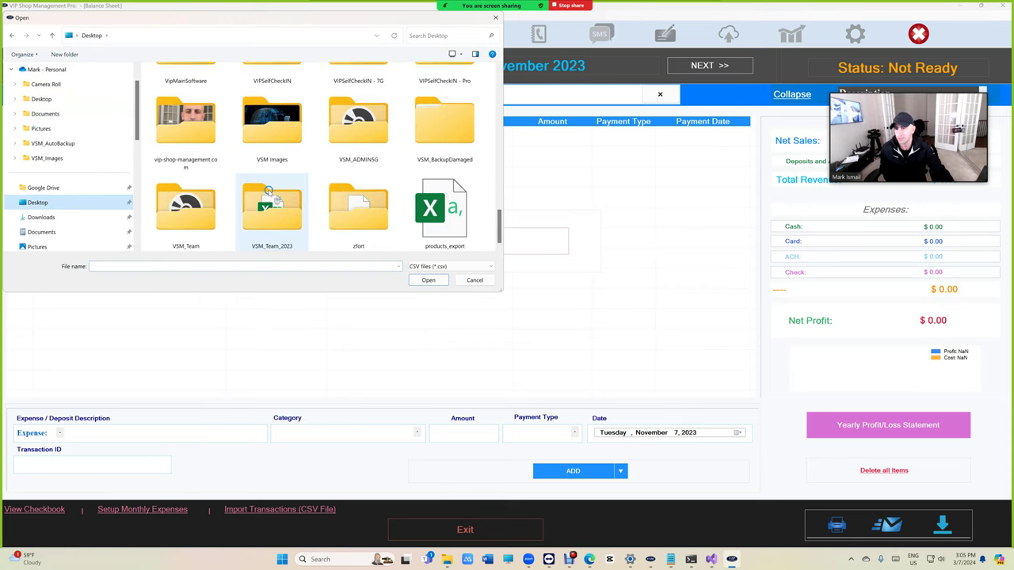
pyautogui.scroll(3, 277, 194)
pyautogui.scroll(-3, 289, 196)
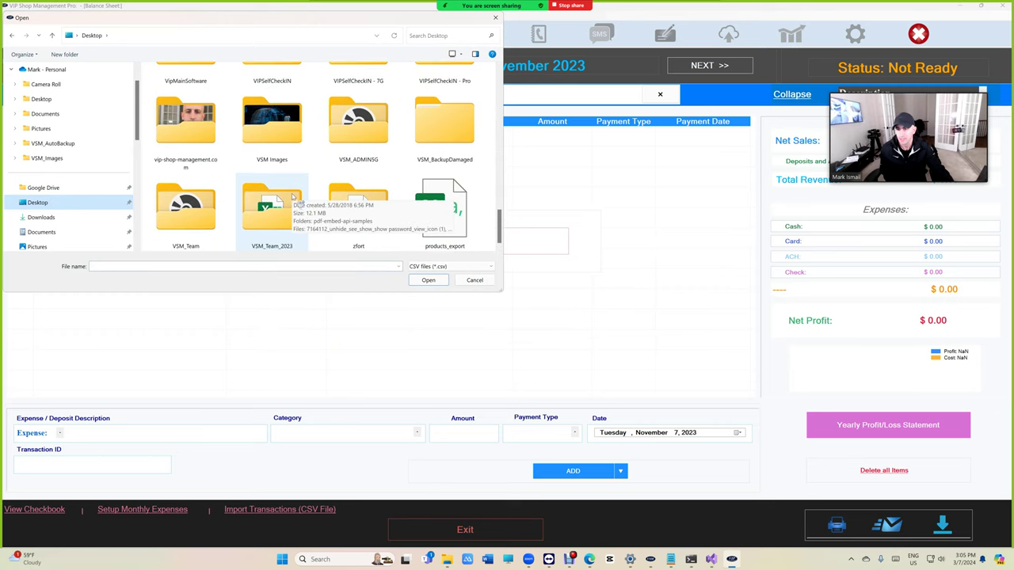
pyautogui.scroll(2, 347, 205)
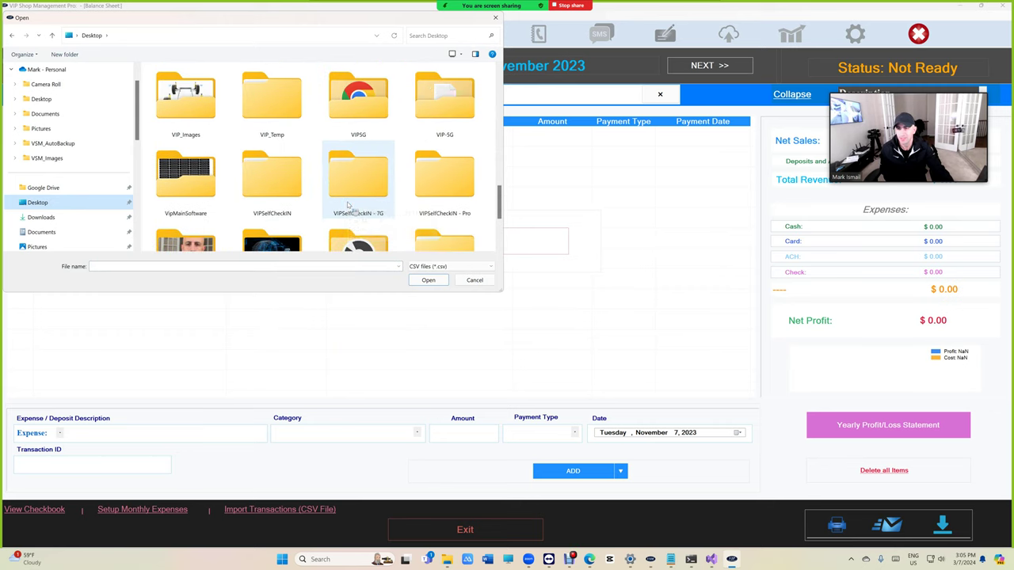
pyautogui.scroll(6, 346, 202)
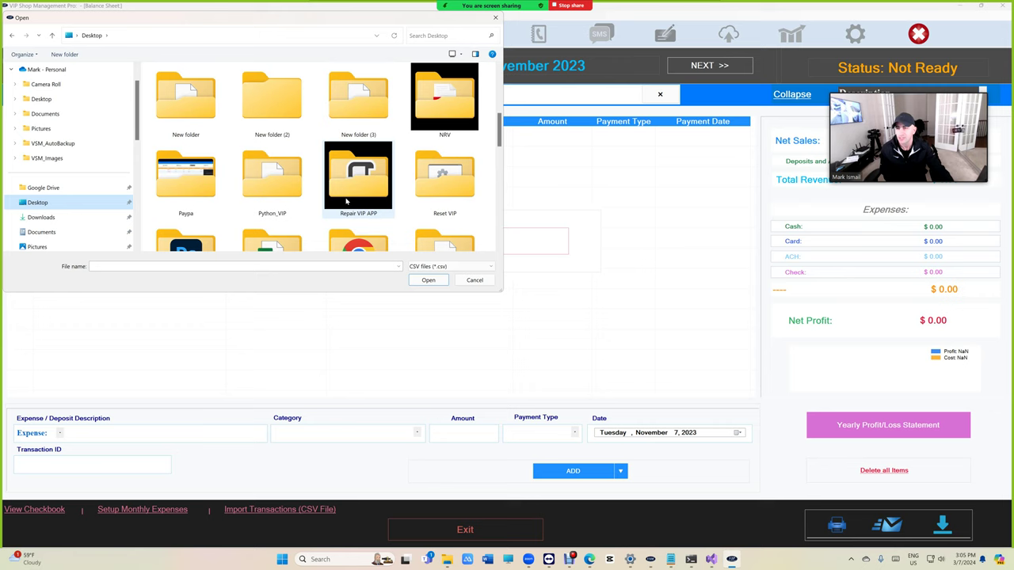
pyautogui.scroll(-1, 346, 202)
pyautogui.scroll(-2, 347, 204)
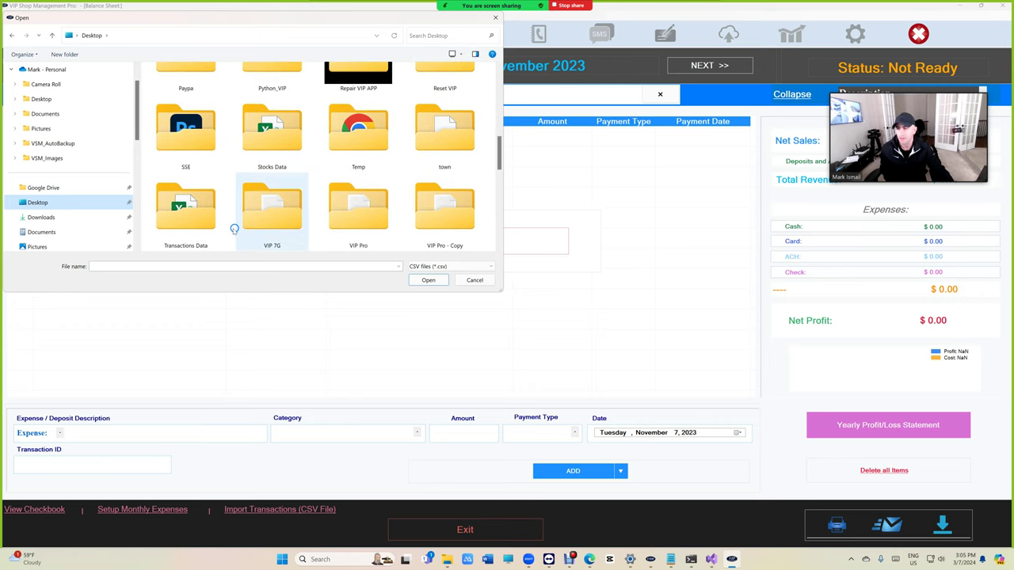
pyautogui.doubleClick(189, 205)
# Import the Chase activity CSV covering 20230101 to 20231231 into Temp Account and keep the imported data.
pyautogui.click(198, 128)
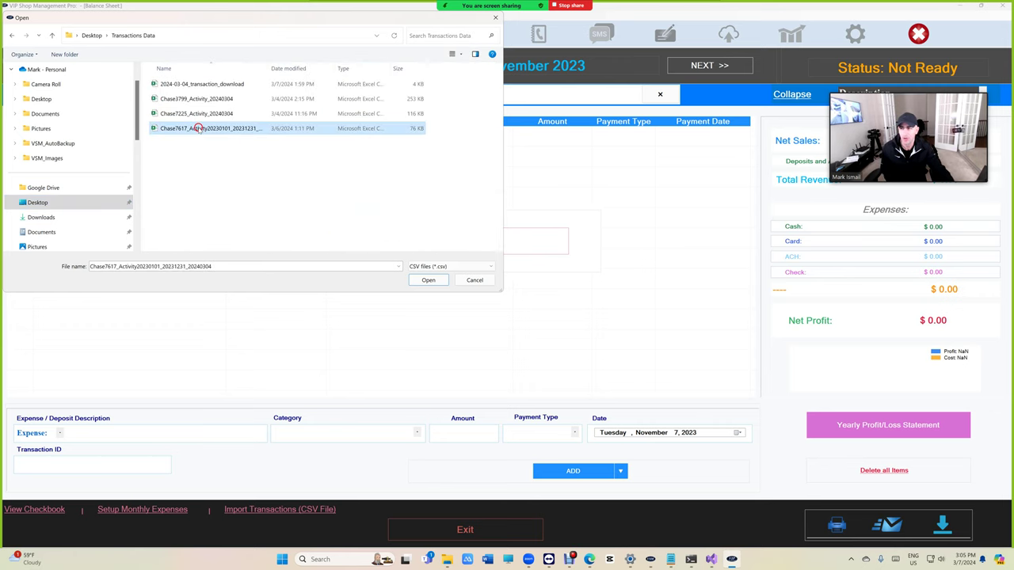
pyautogui.click(427, 280)
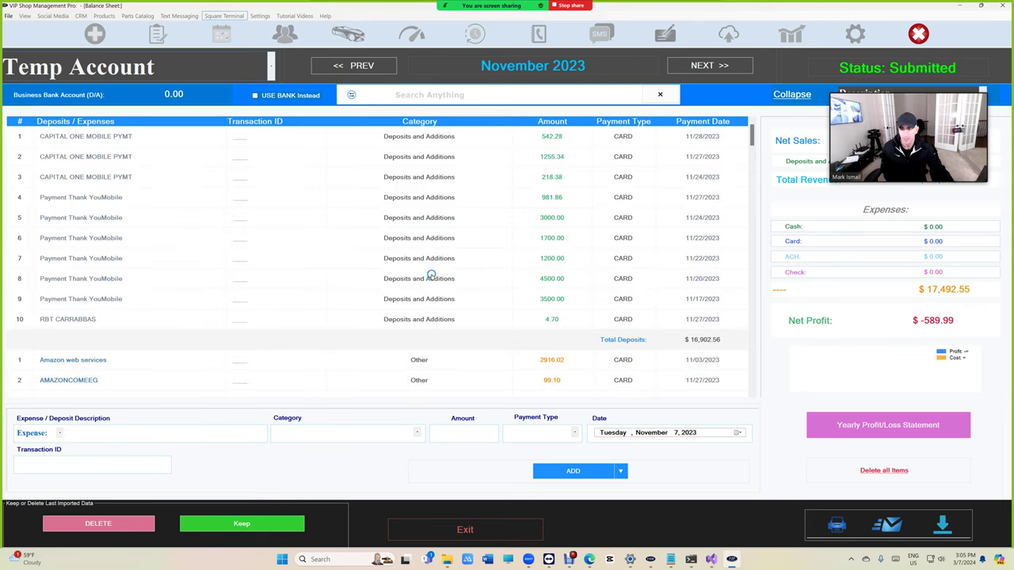
pyautogui.click(231, 524)
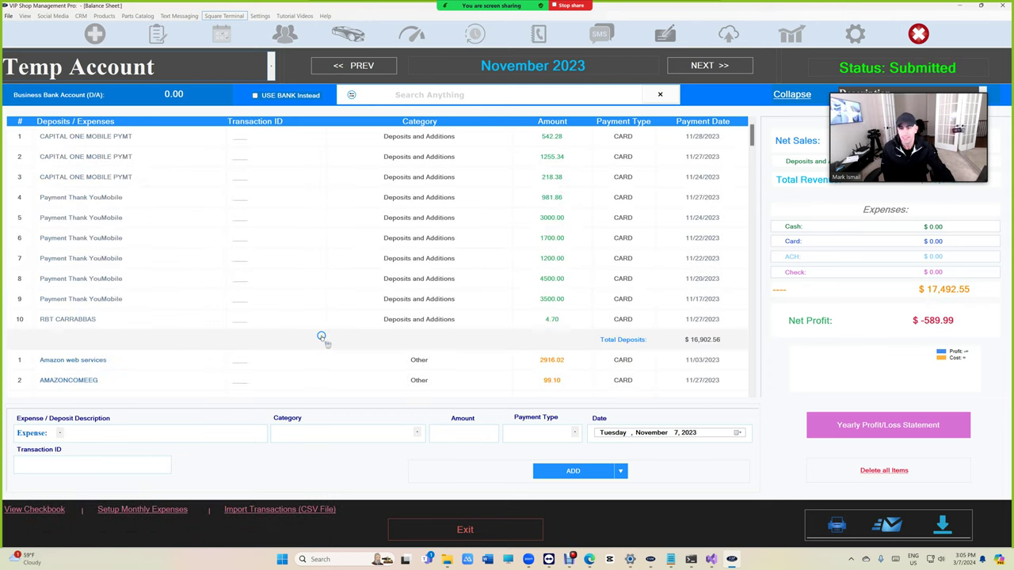
# Go back from November to July 2023 and review that month's imported deposits and expenses.
pyautogui.click(353, 66)
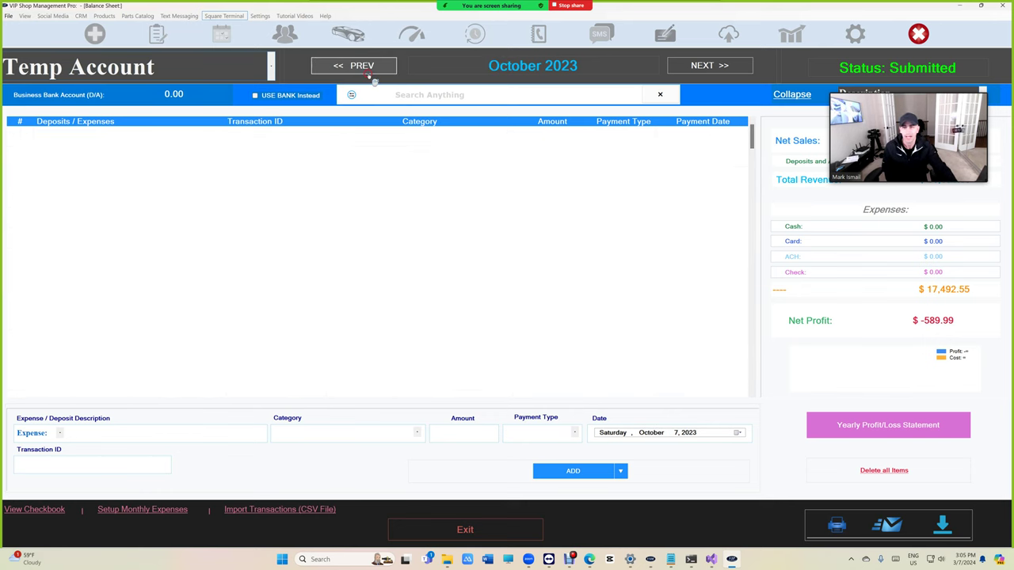
pyautogui.click(369, 69)
pyautogui.click(371, 71)
pyautogui.click(371, 71)
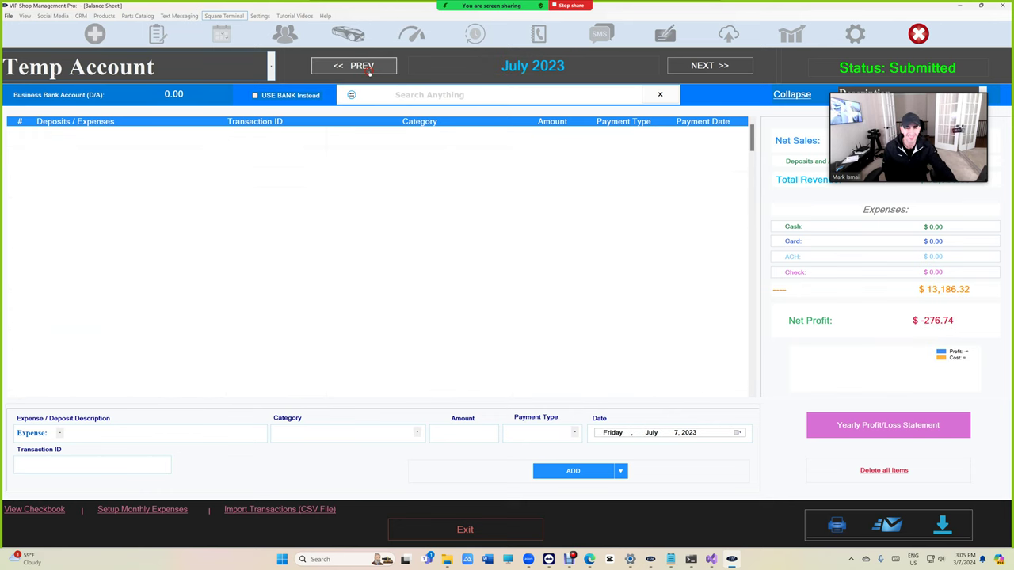
pyautogui.scroll(-10, 305, 297)
pyautogui.scroll(-5, 301, 293)
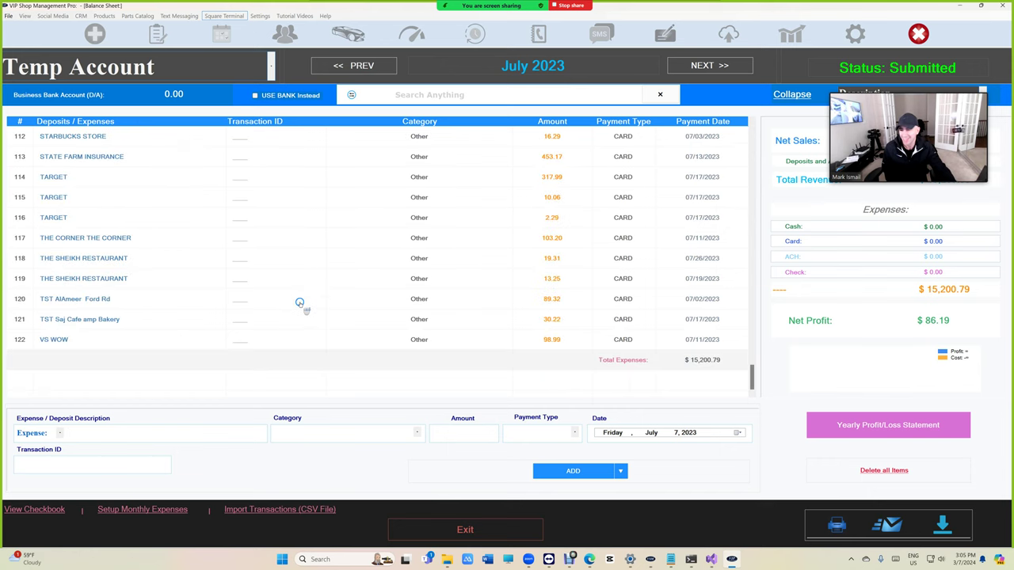
pyautogui.scroll(10, 348, 135)
pyautogui.scroll(3, 434, 238)
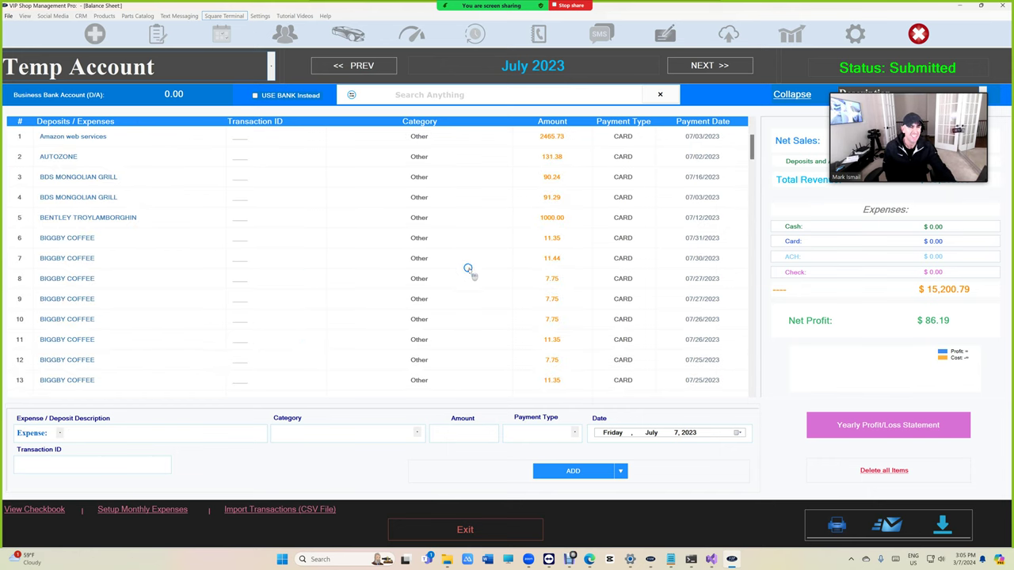
# Switch Temp Account to the yearly profit/loss statement for 2023 and review its grouped deposits and expenses.
pyautogui.click(872, 425)
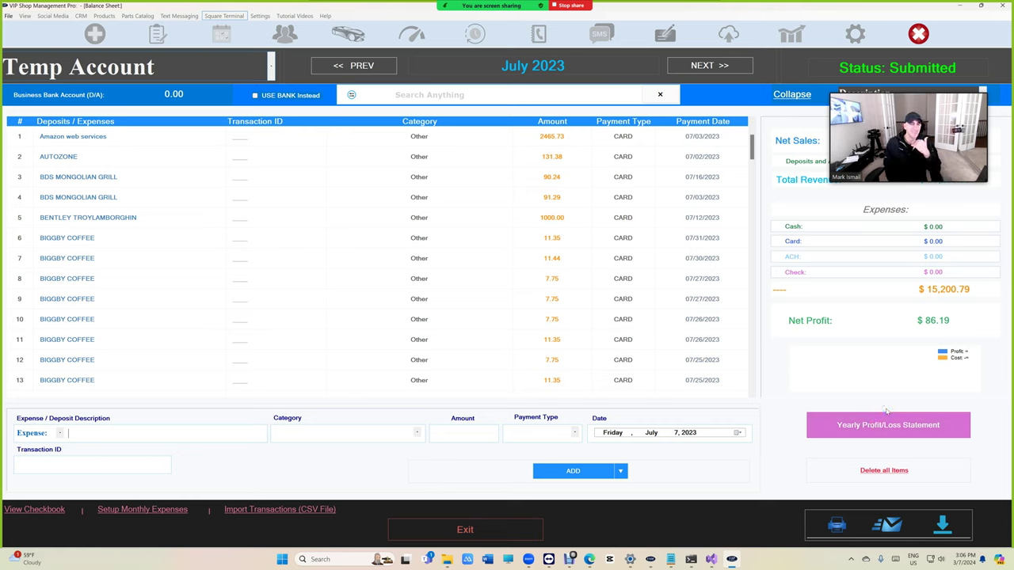
pyautogui.click(886, 425)
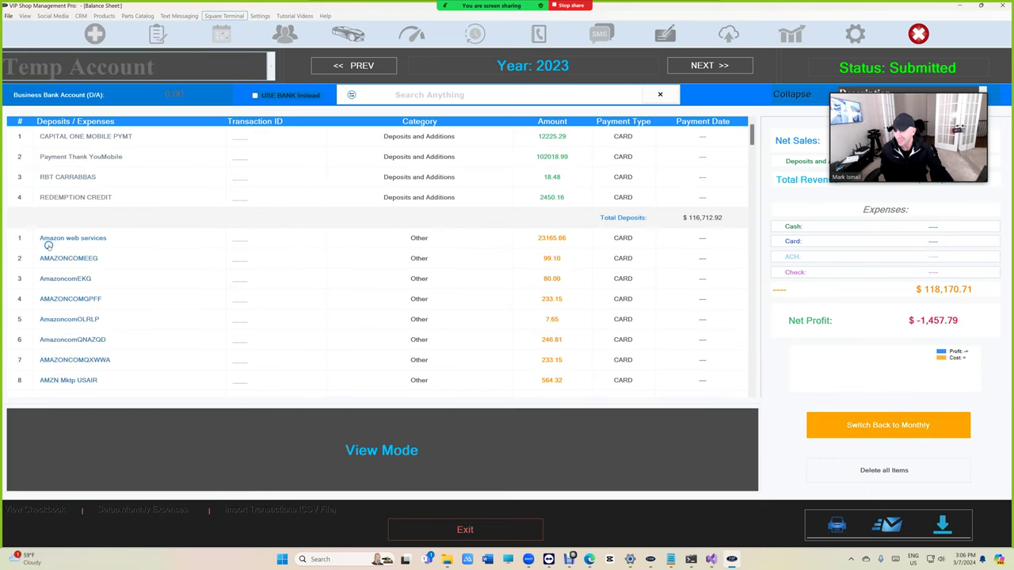
pyautogui.scroll(-3, 72, 269)
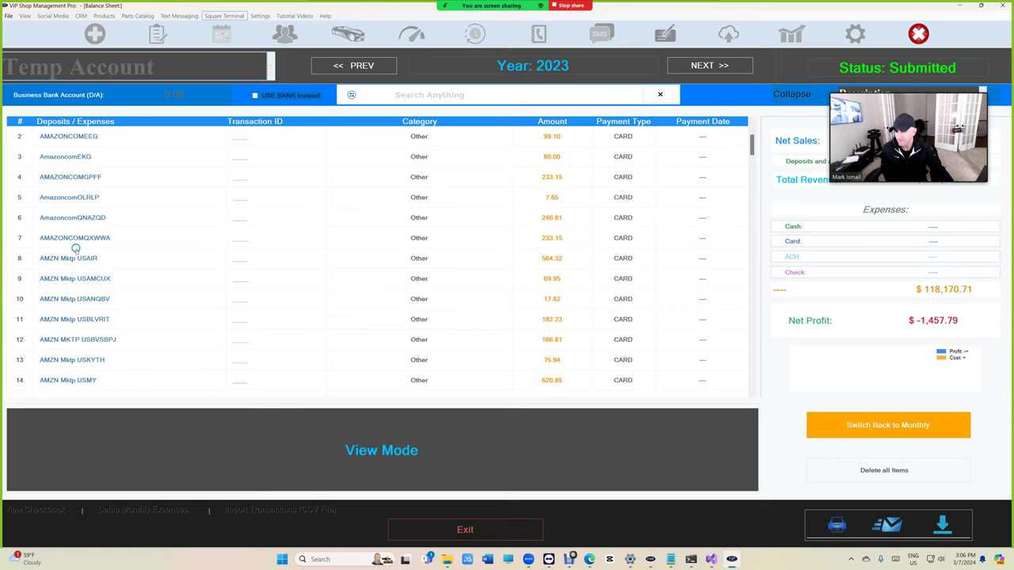
# Examine the vendor-grouped expense totals in the 2023 yearly statement, from the Amazon entries through DoorDash.
pyautogui.scroll(-6, 76, 248)
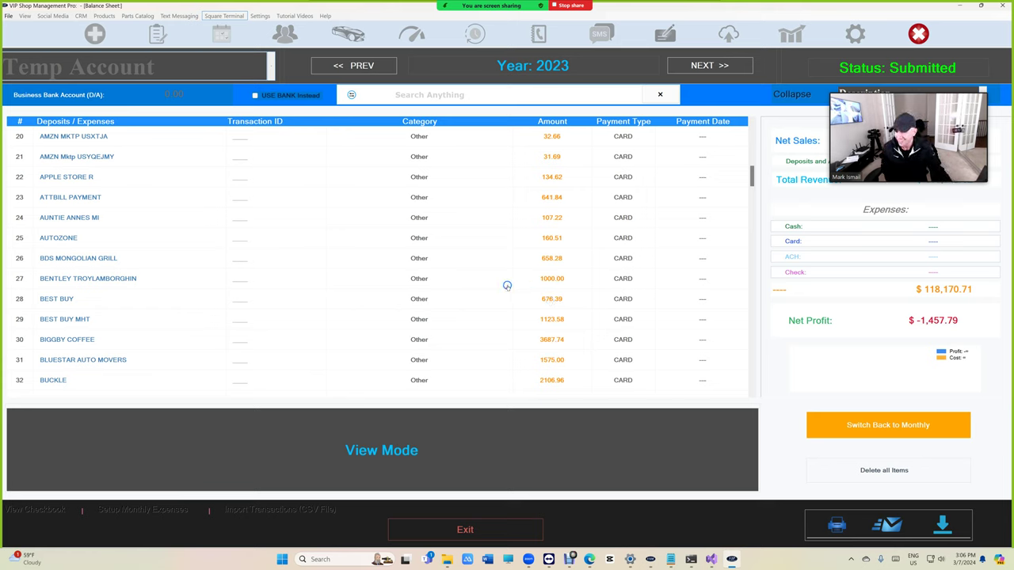
pyautogui.scroll(2, 504, 285)
pyautogui.scroll(-5, 498, 284)
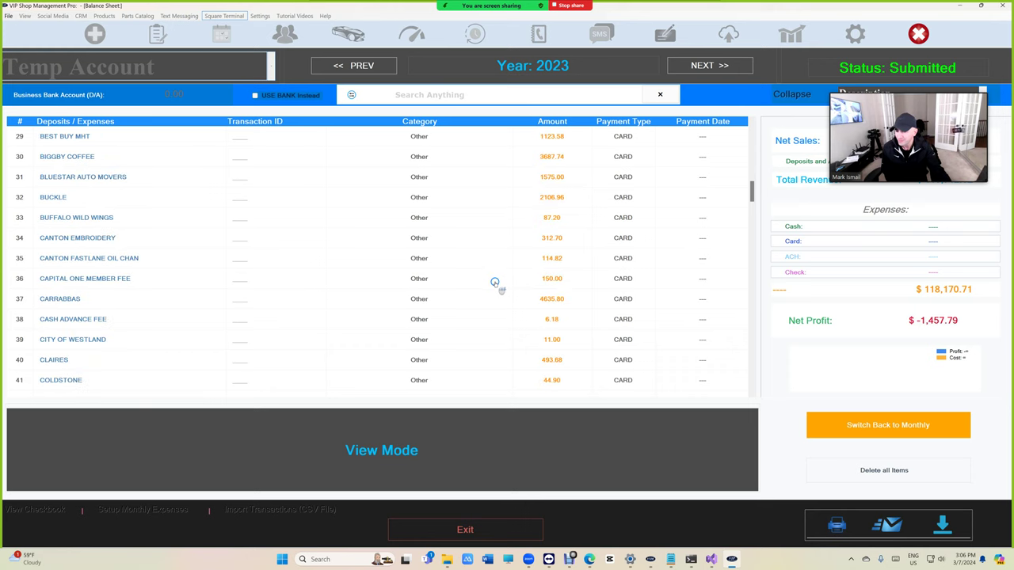
pyautogui.scroll(-4, 495, 284)
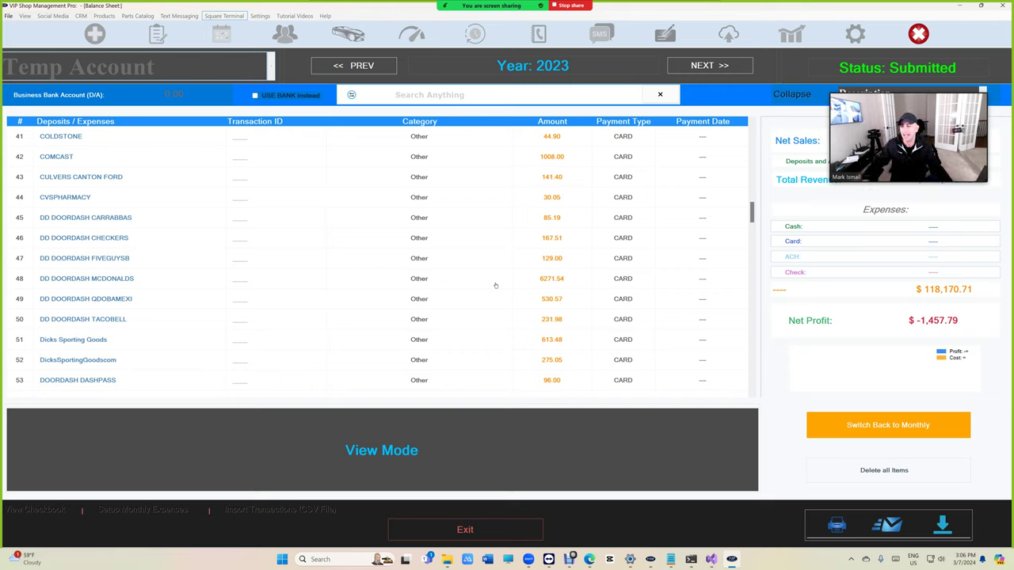
pyautogui.scroll(3, 327, 204)
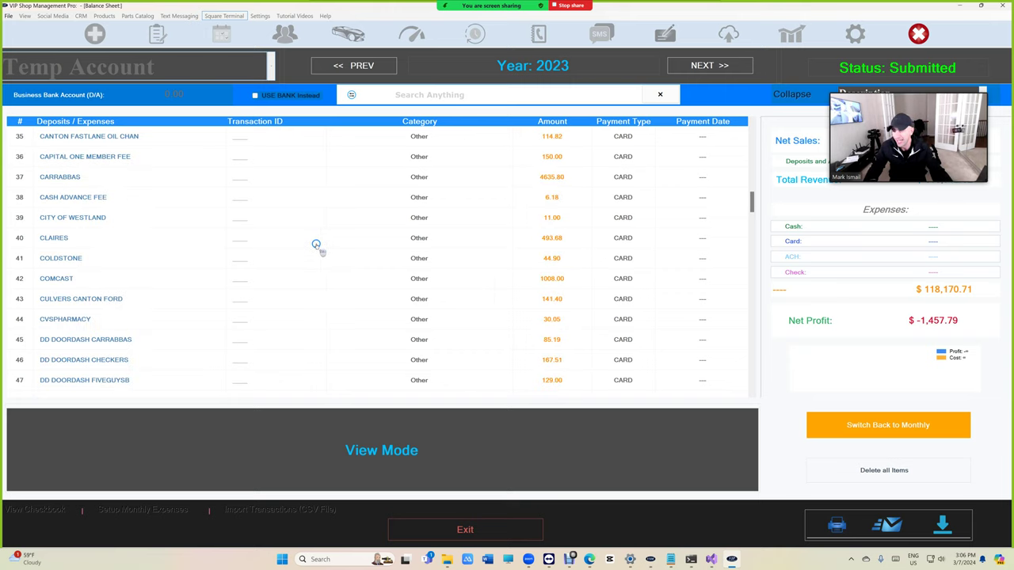
pyautogui.scroll(3, 126, 279)
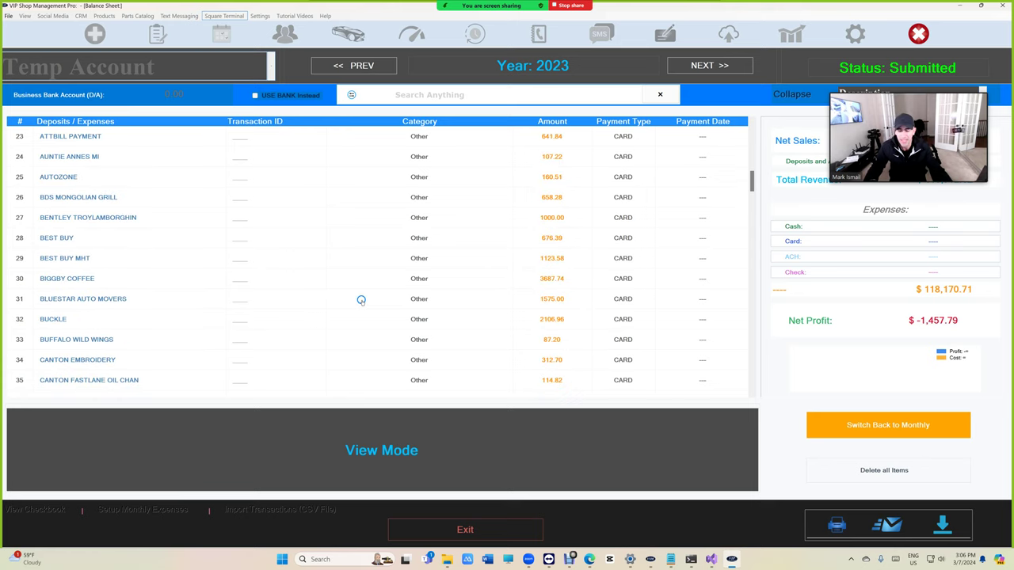
# Return to the July 2023 monthly view and recategorize the 07/21/2023 CARRABBAS expense as Meals and Entertainment Expenses, using the yearly update.
pyautogui.click(830, 436)
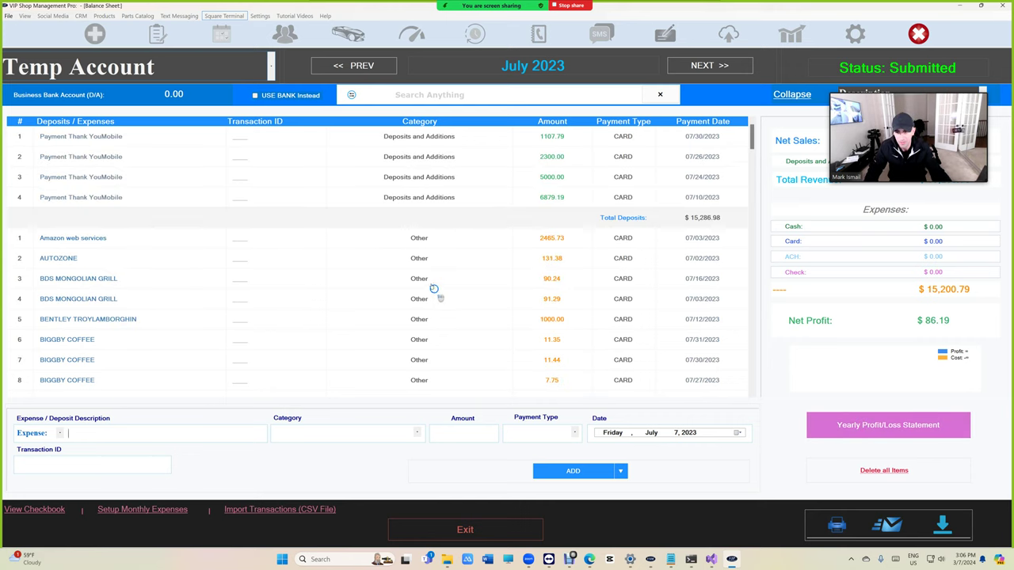
pyautogui.scroll(4, 436, 290)
pyautogui.scroll(-10, 169, 277)
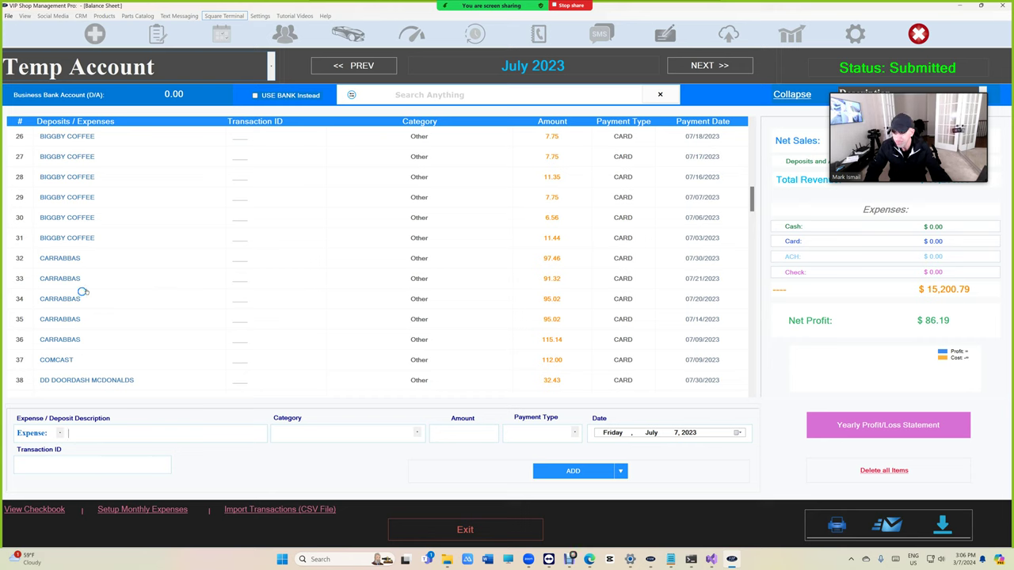
pyautogui.click(144, 278)
pyautogui.click(379, 429)
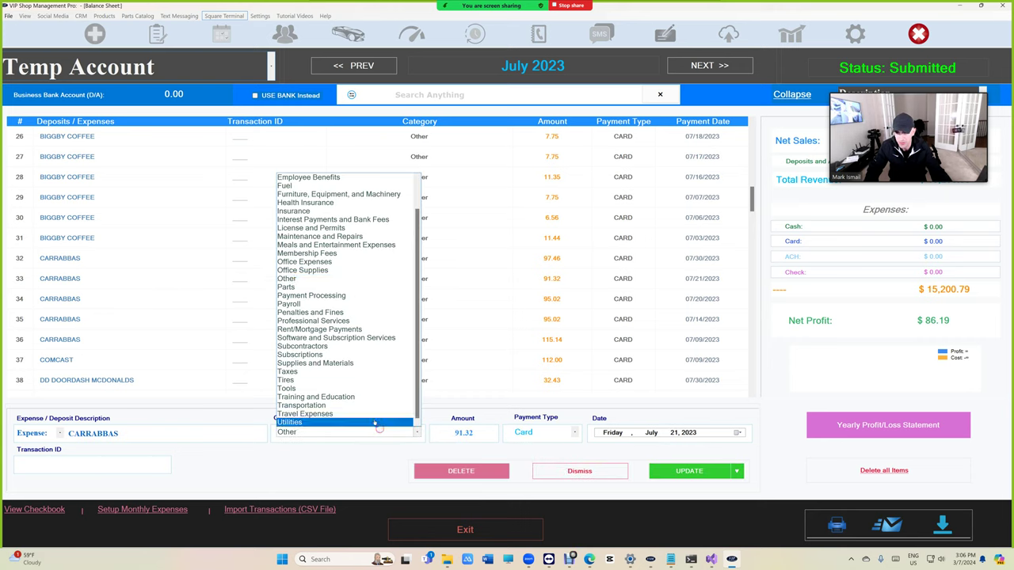
pyautogui.click(349, 245)
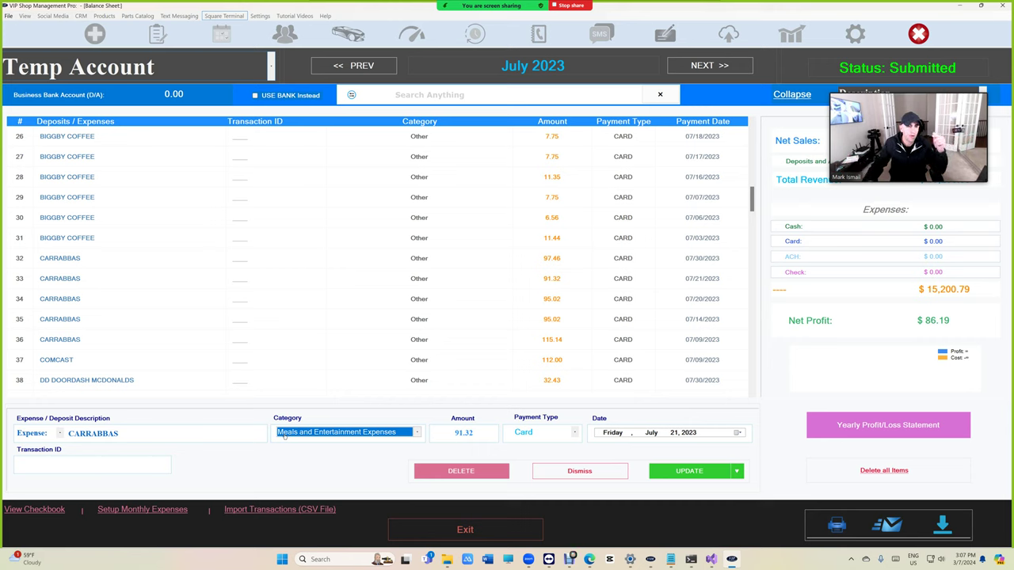
pyautogui.click(735, 472)
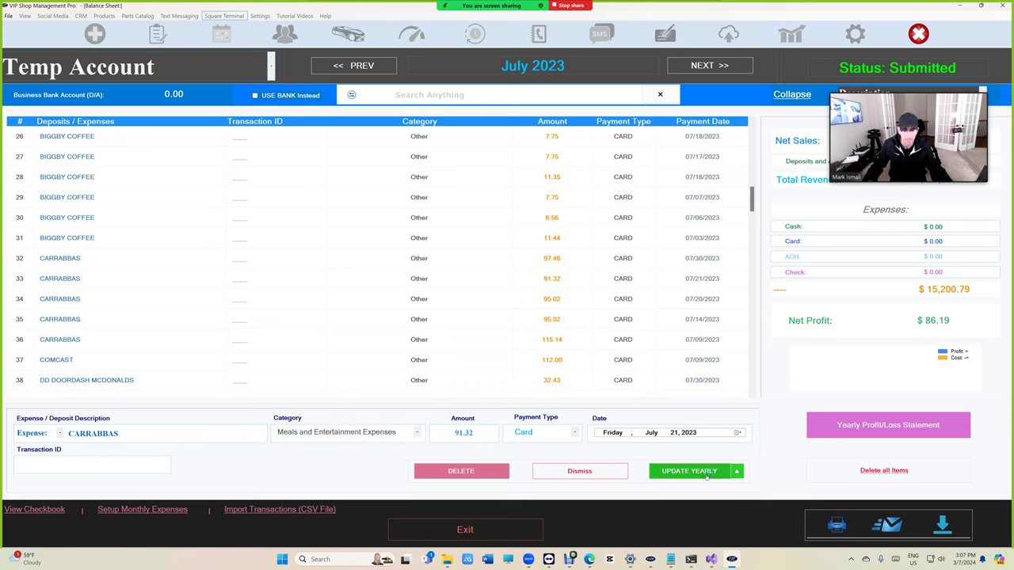
pyautogui.click(689, 471)
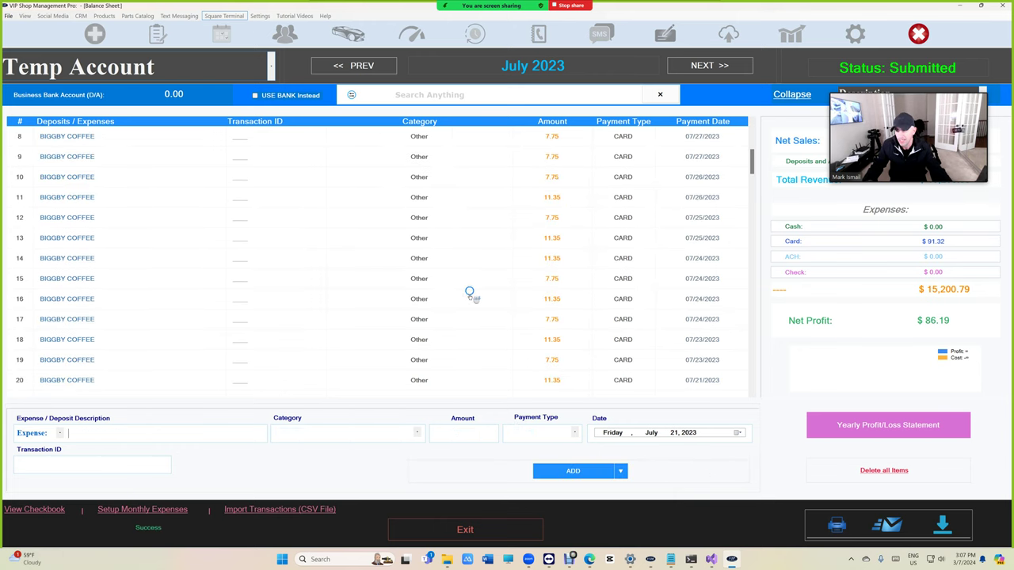
# Check the categories of the CARRABBAS expenses in July 2023, and go back to June 2023 to review its expenses.
pyautogui.scroll(-9, 468, 293)
pyautogui.scroll(2, 467, 321)
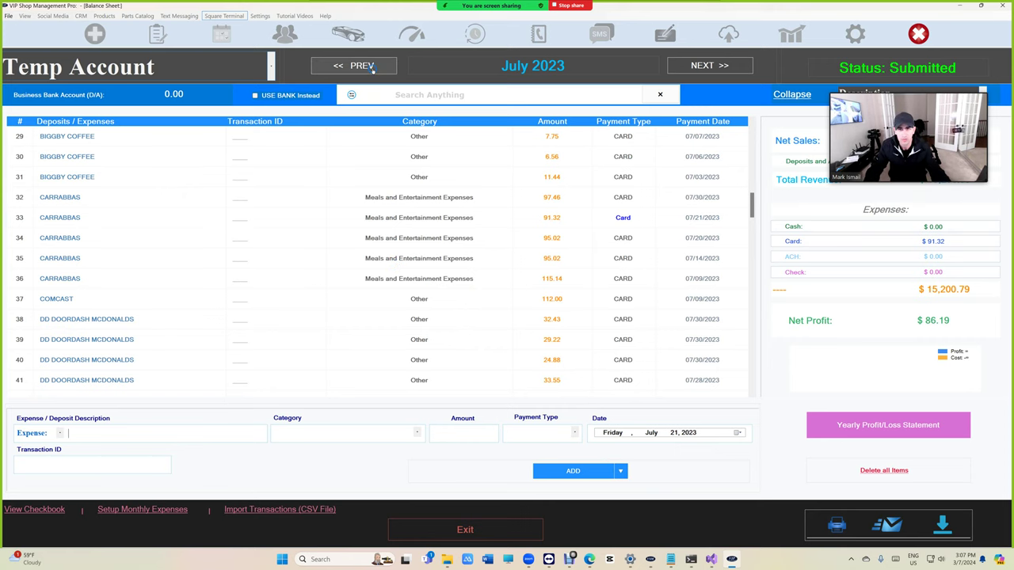
pyautogui.click(354, 65)
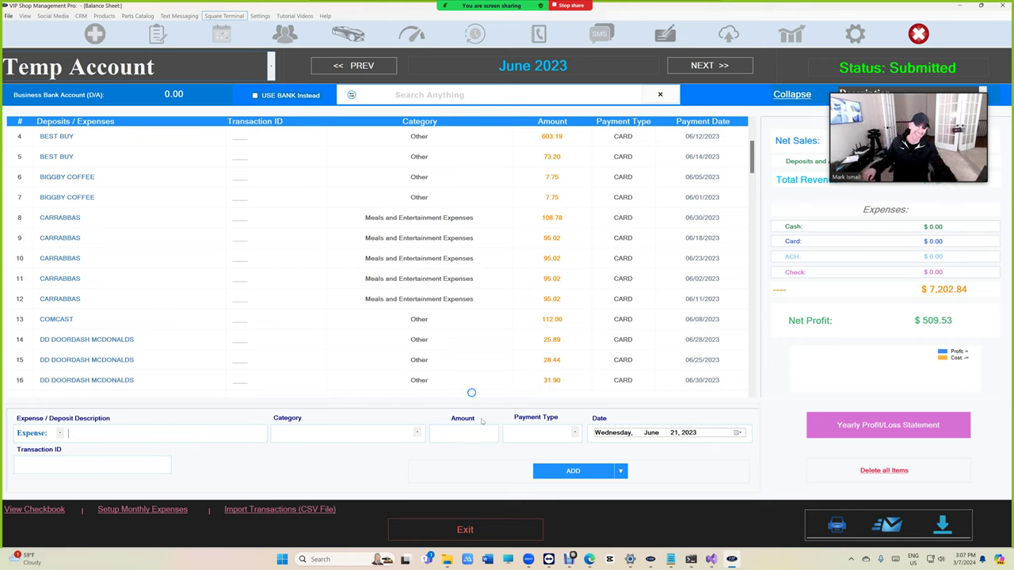
pyautogui.scroll(-5, 372, 281)
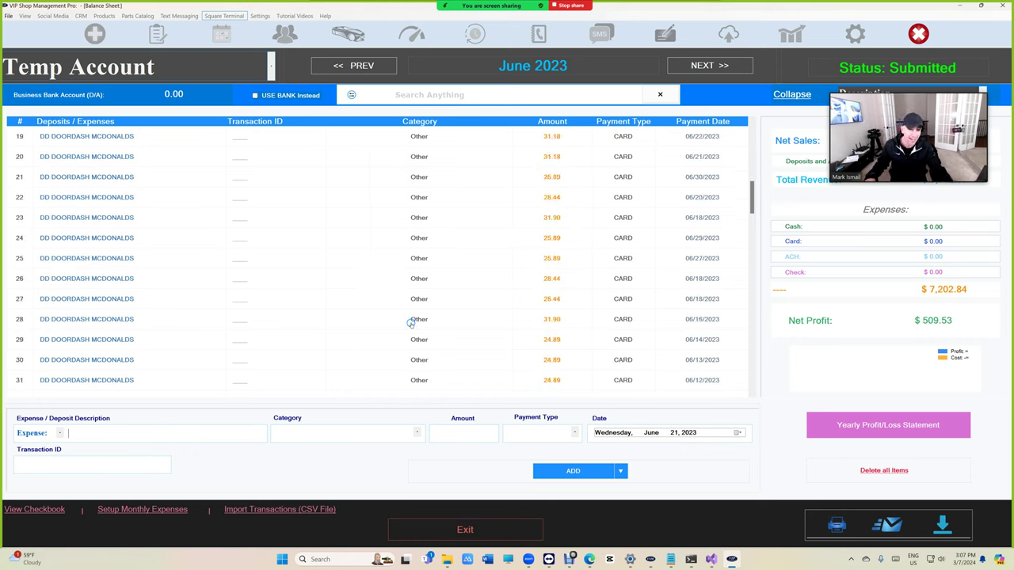